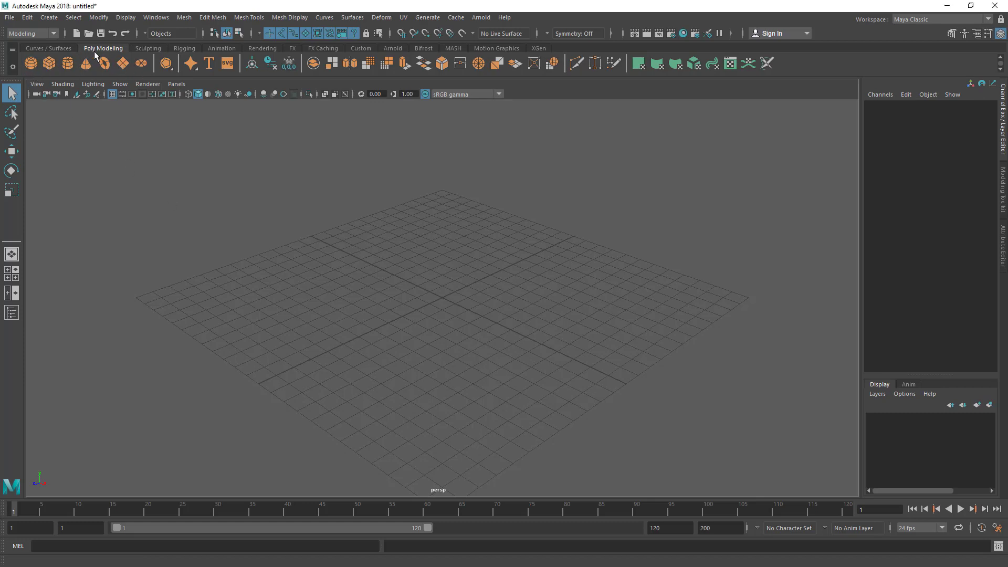
left_click(57, 48)
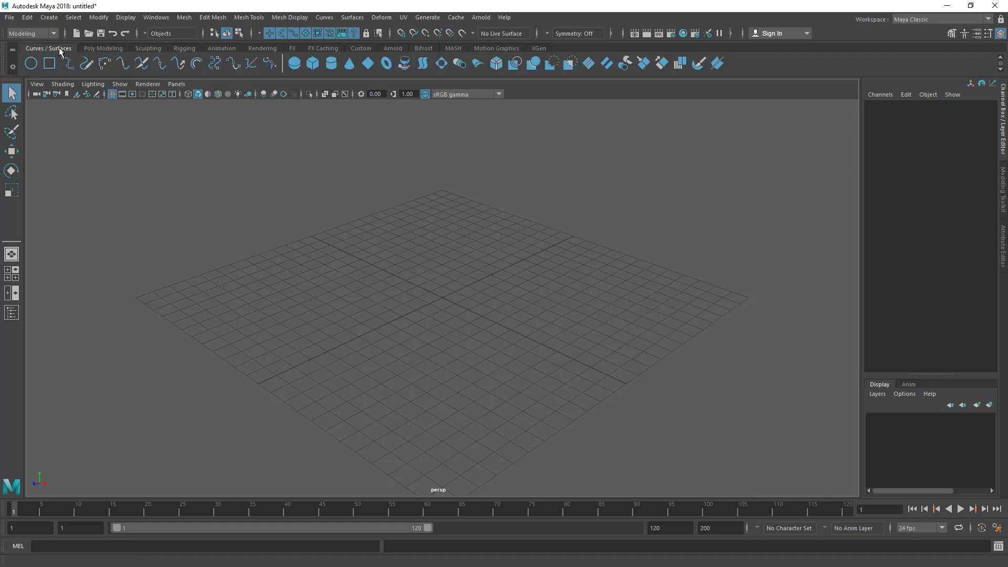
left_click(92, 48)
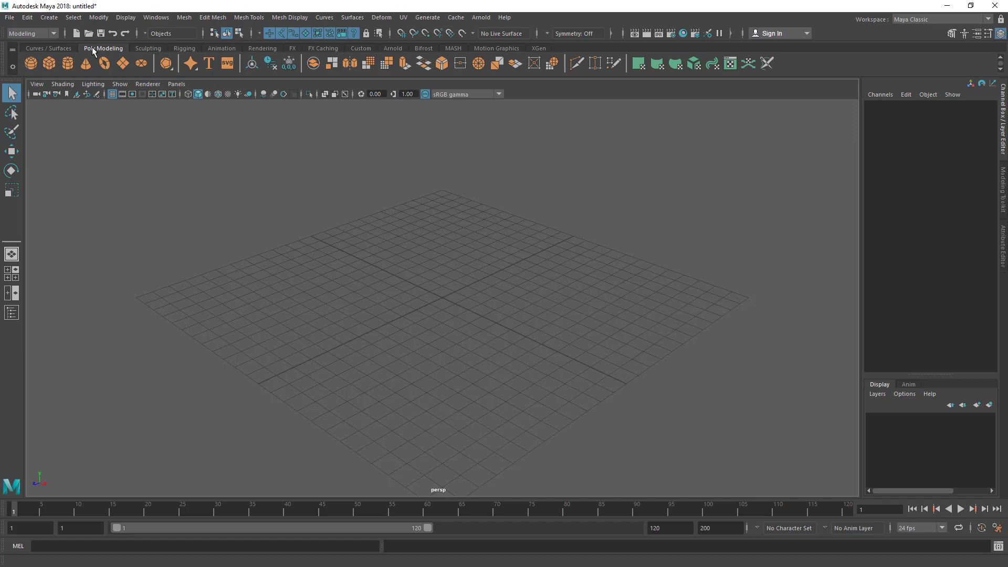
left_click(48, 17)
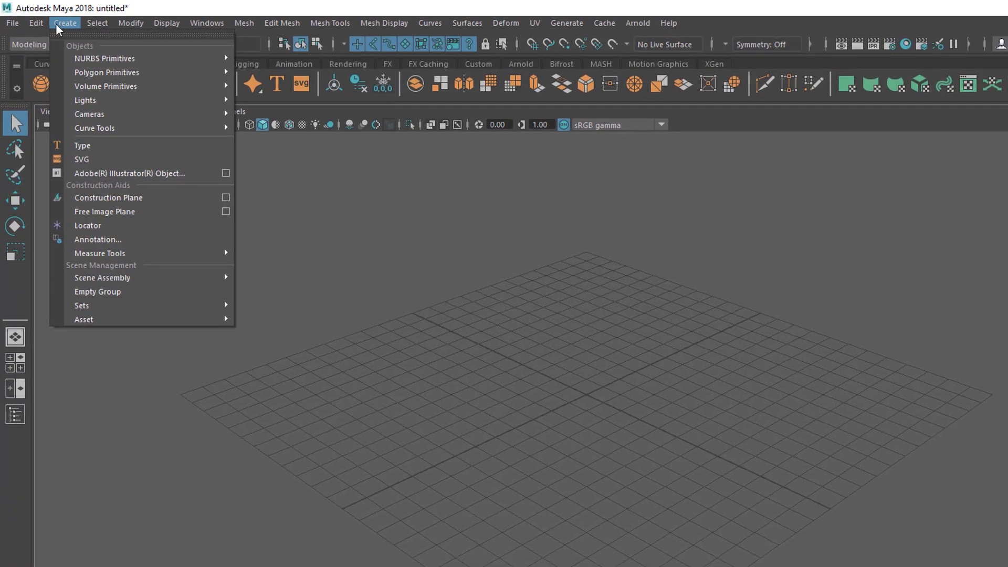
mouse_move(89, 58)
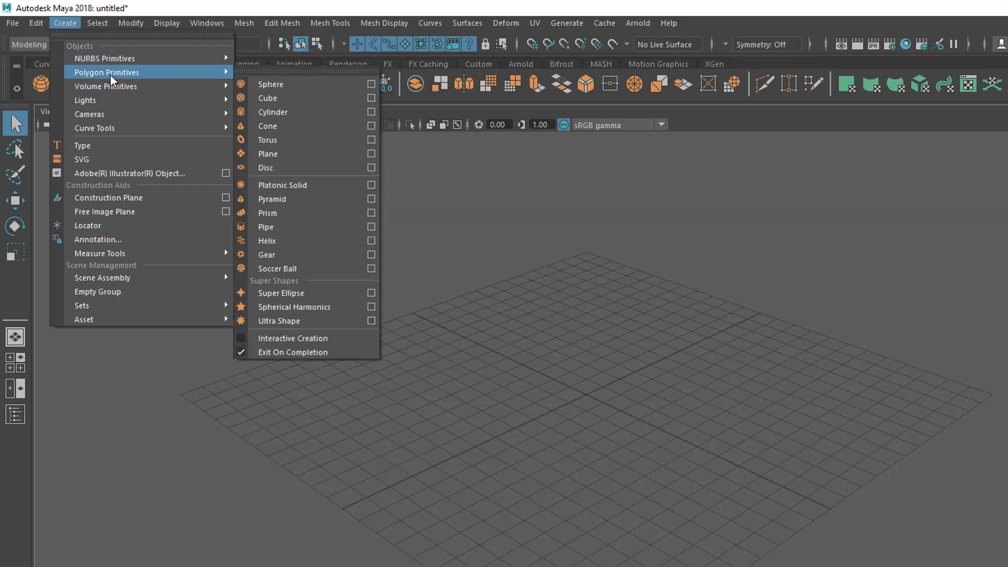
left_click(515, 302)
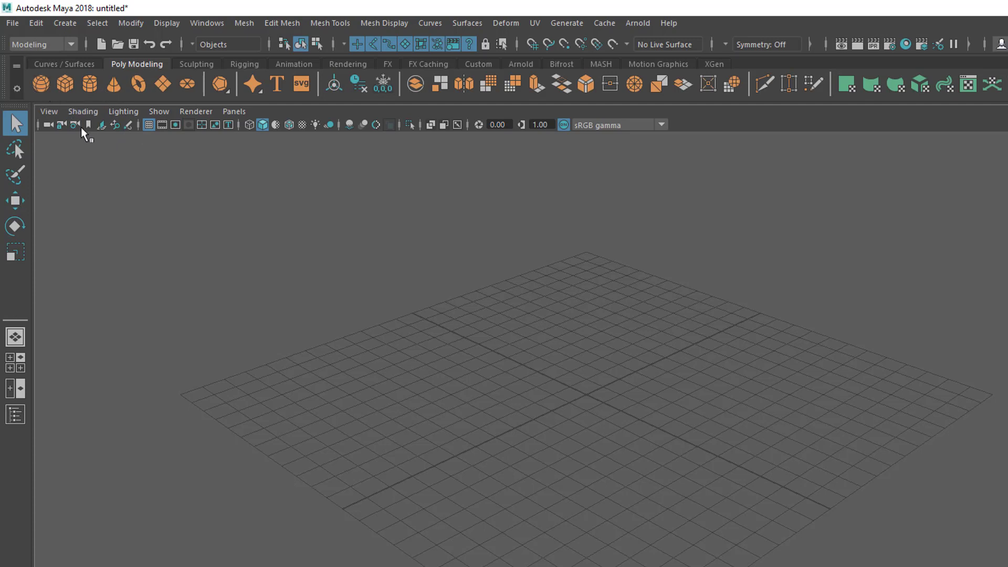
- Create a default polygon sphere at the centre of the grid and leave it deselected
left_click(36, 83)
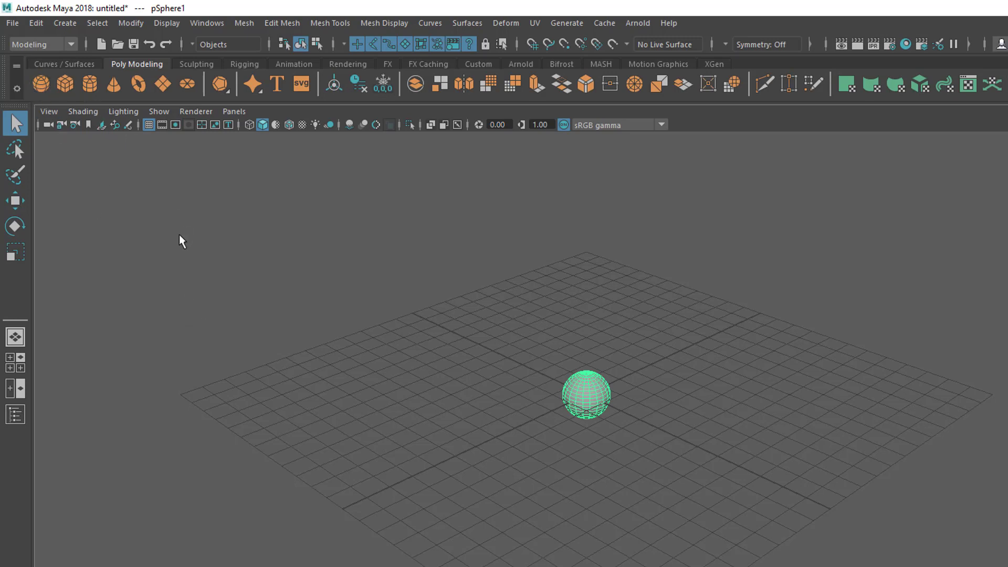
left_click(59, 24)
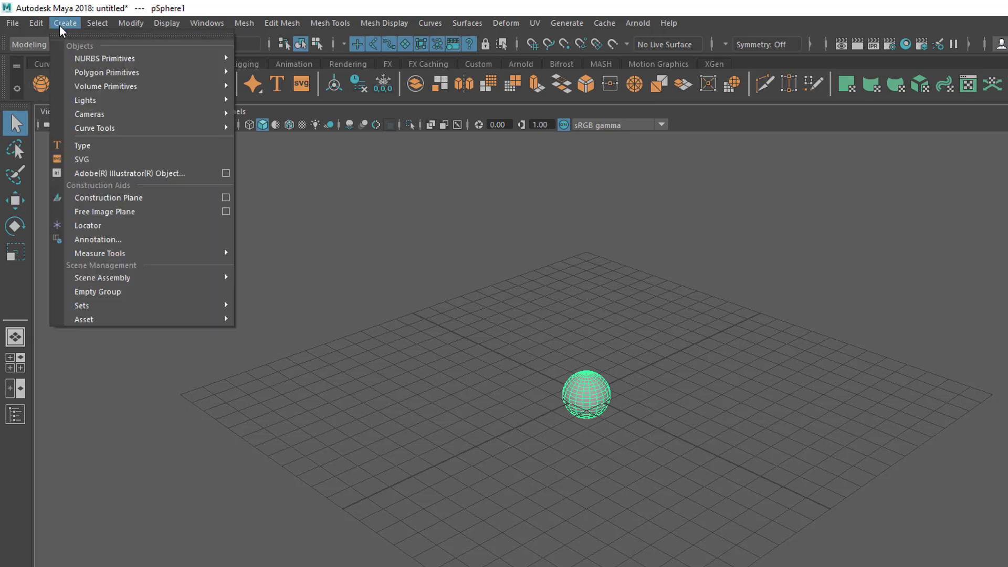
left_click(59, 24)
left_click(69, 23)
mouse_move(88, 71)
left_click(405, 276)
middle_click_drag(478, 338, 478, 325, "alt")
scroll(478, 324, "up", 3)
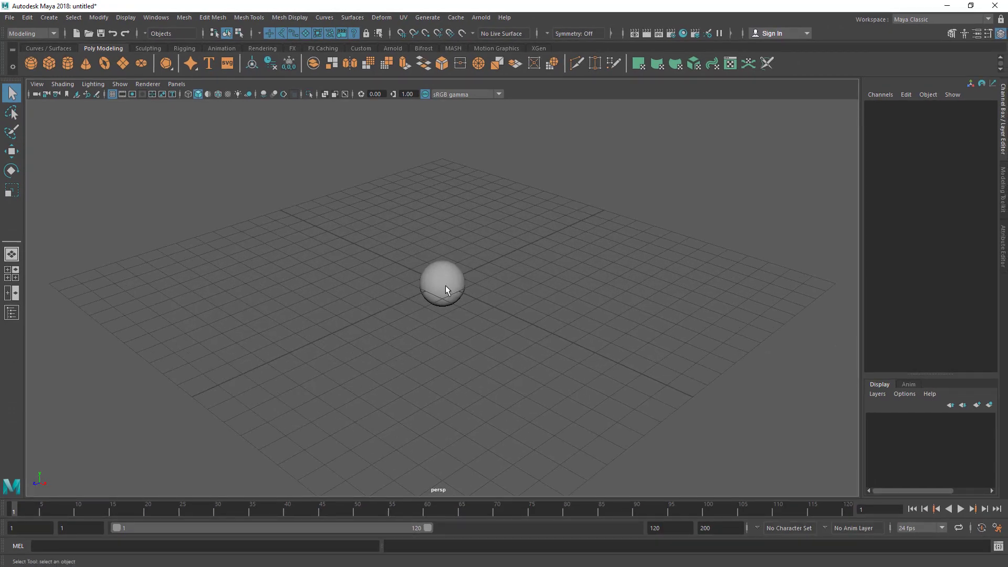
left_click(589, 388)
left_click_drag(264, 270, 294, 281, "alt")
left_click(294, 282)
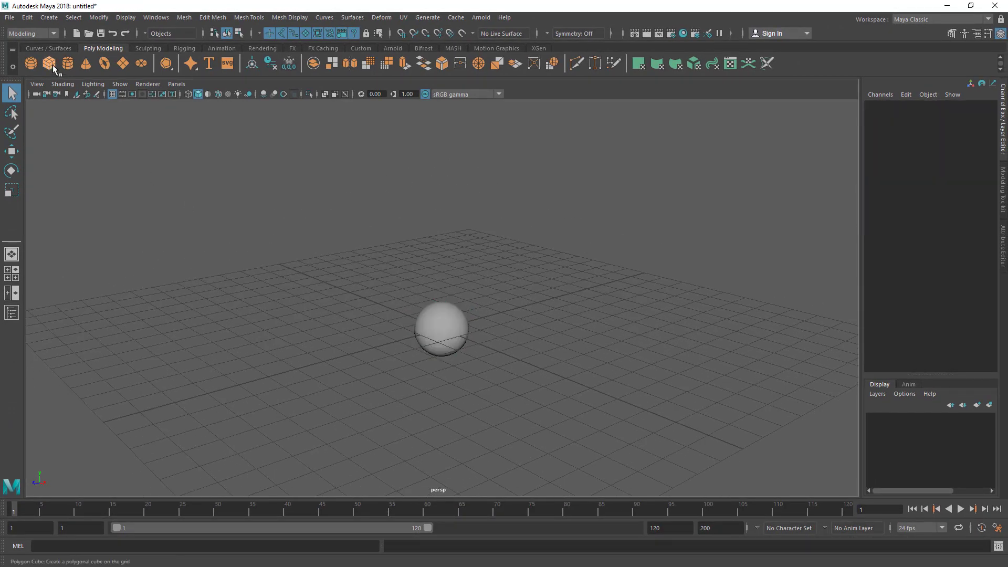
- Look through the available polygon primitive types, including the additional shapes such as pyramid, prism, pipe, helix, gear and soccer ball
left_click(47, 19)
mouse_move(75, 54)
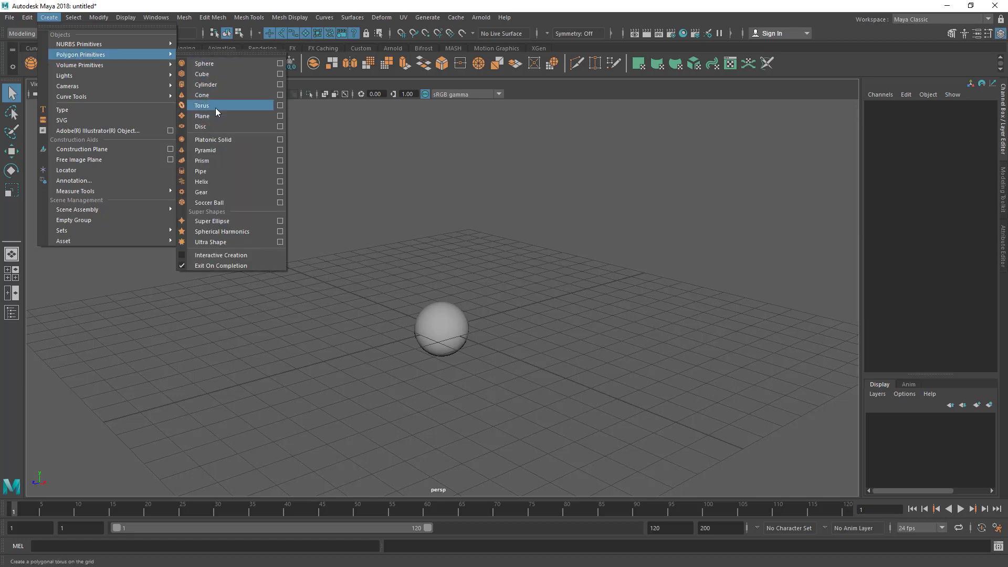
left_click(316, 149)
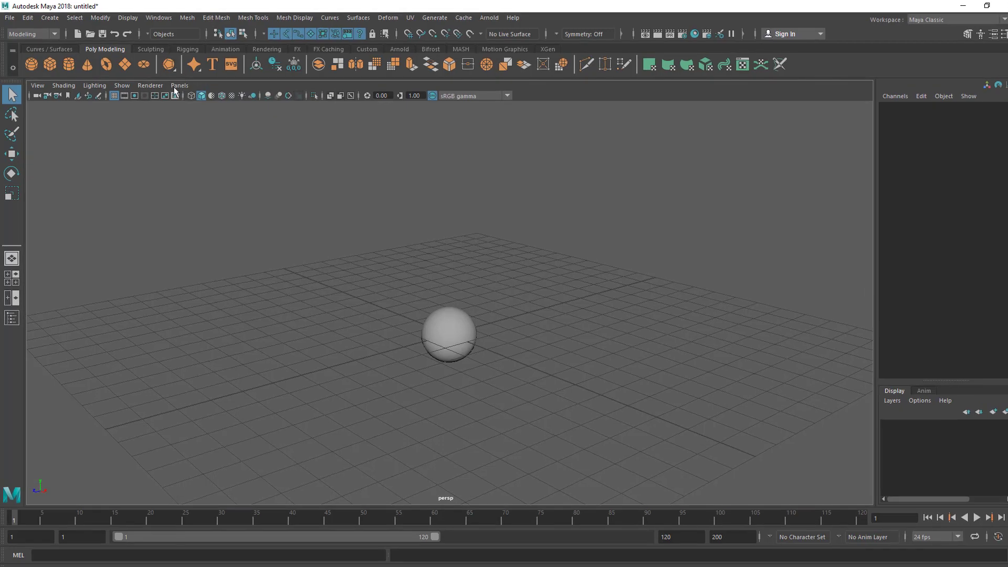
right_click(211, 88)
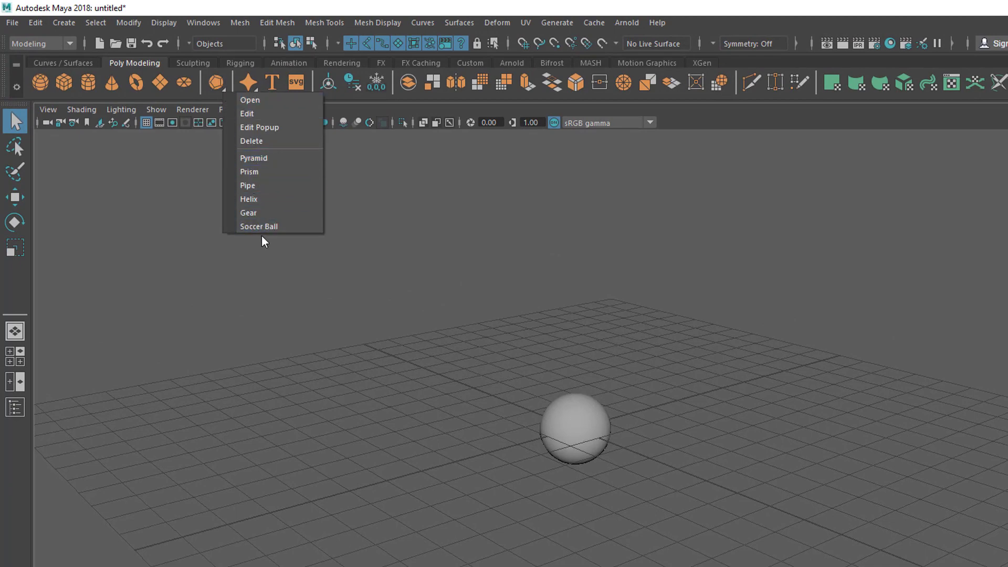
left_click(352, 249)
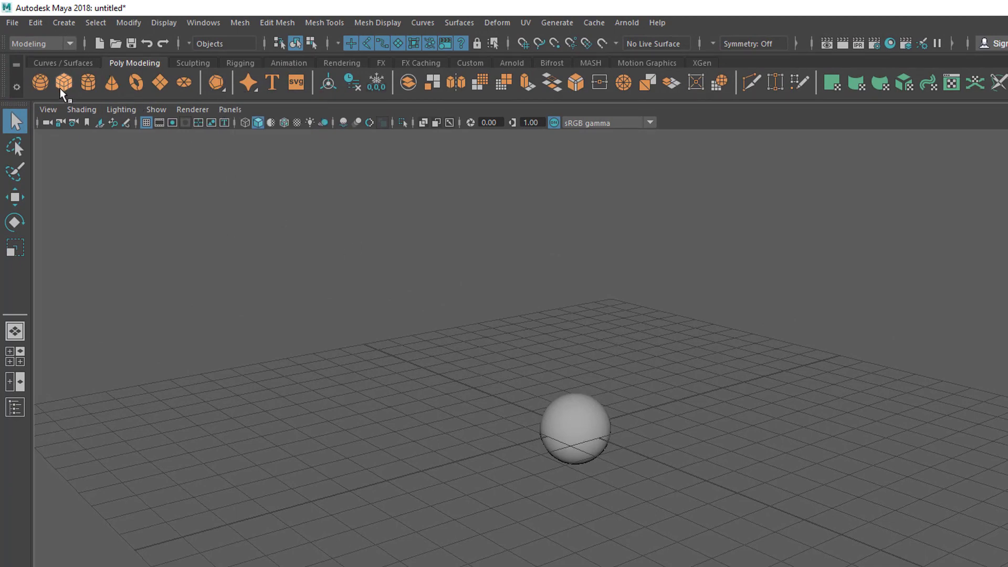
left_click(67, 23)
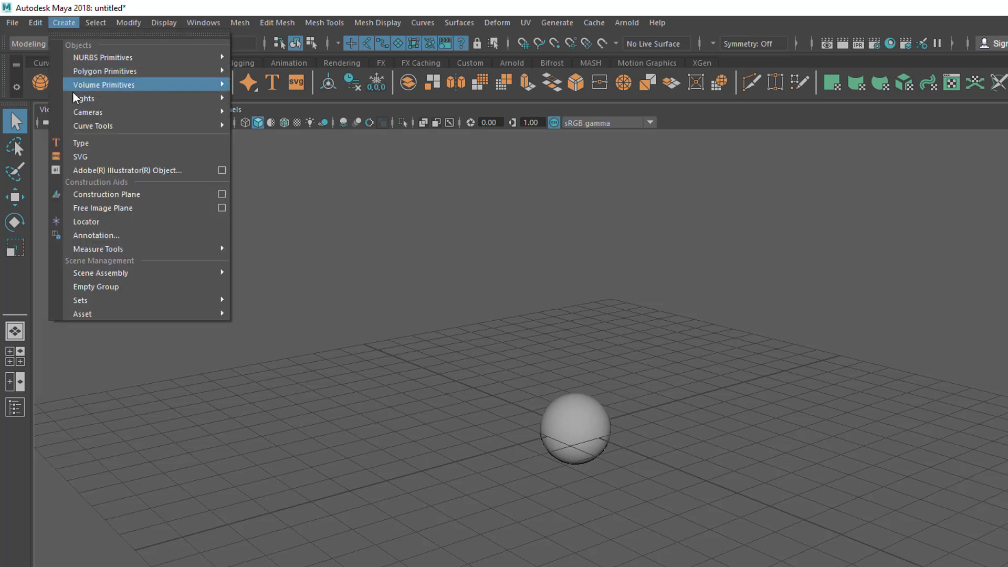
mouse_move(95, 77)
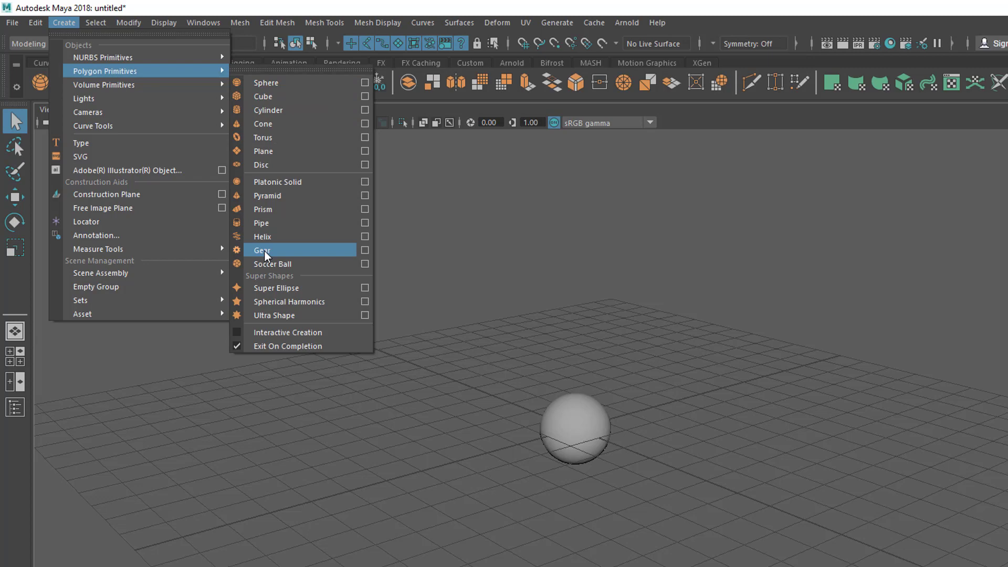
left_click(430, 314)
- Select everything at the centre of the grid and delete it to empty the scene
left_click_drag(374, 296, 771, 548)
left_click_drag(485, 356, 696, 491)
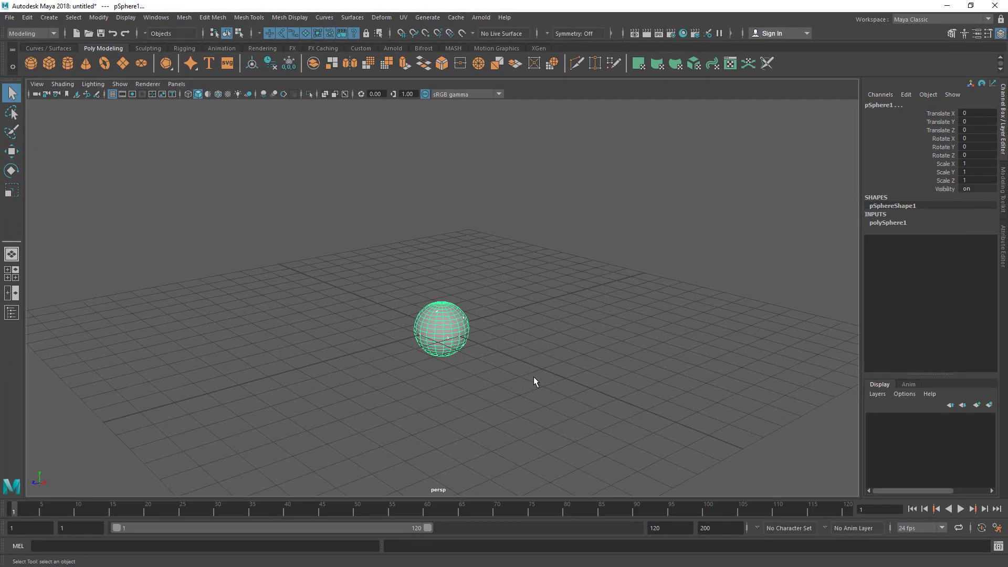
left_click(534, 376)
left_click_drag(382, 282, 521, 371)
key("Delete")
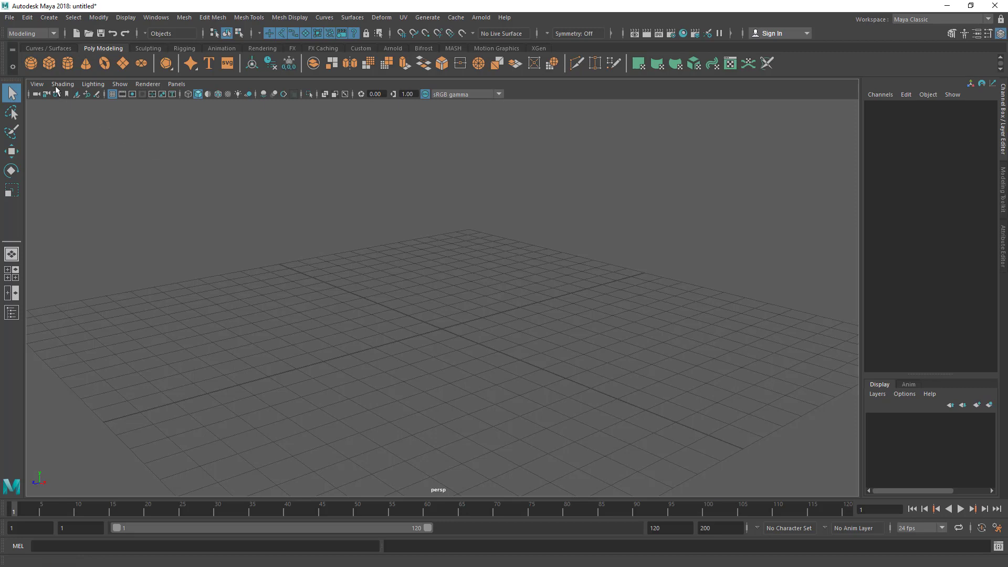
- Enable Interactive Creation for polygon primitives and check that the option is active
left_click(49, 21)
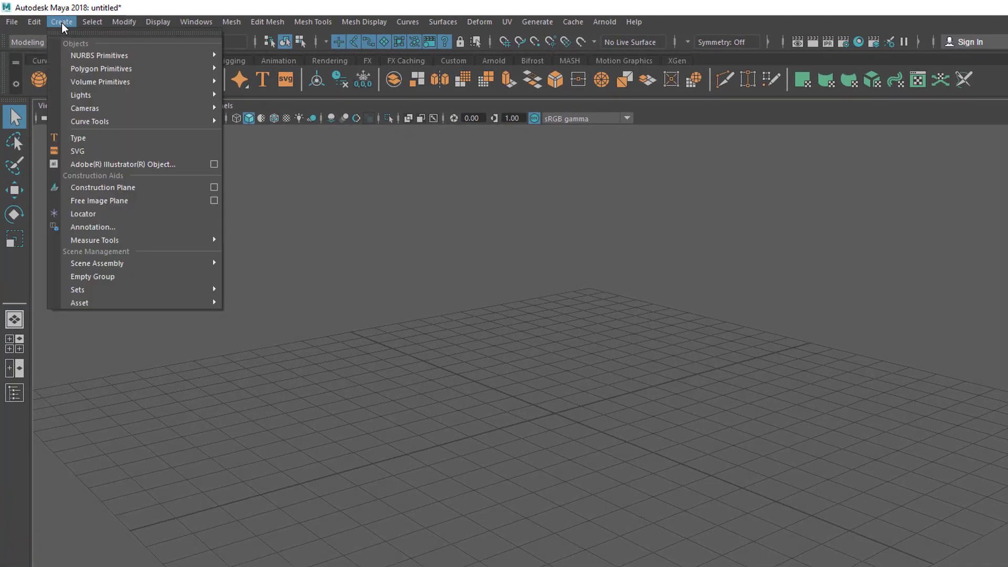
mouse_move(96, 73)
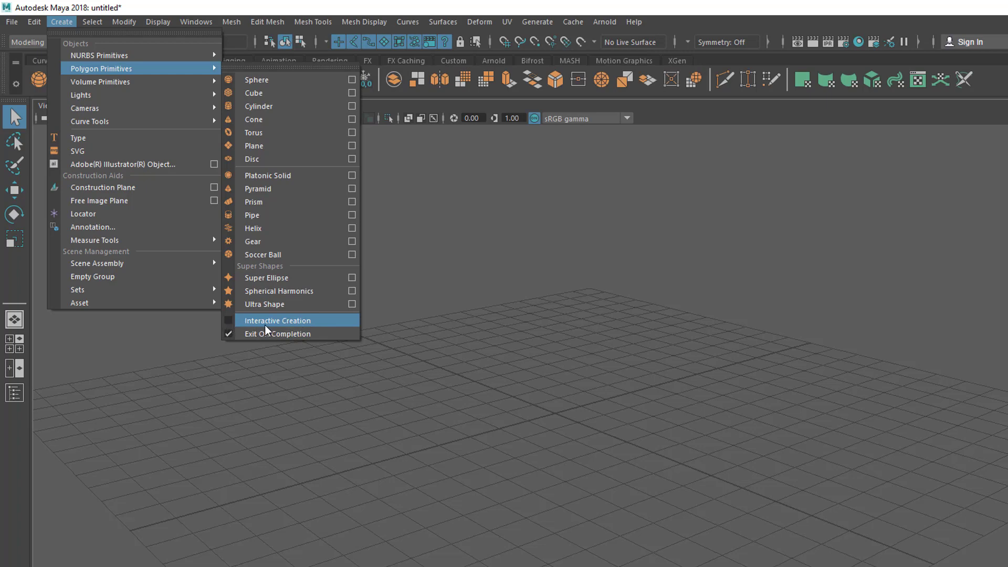
left_click(229, 321)
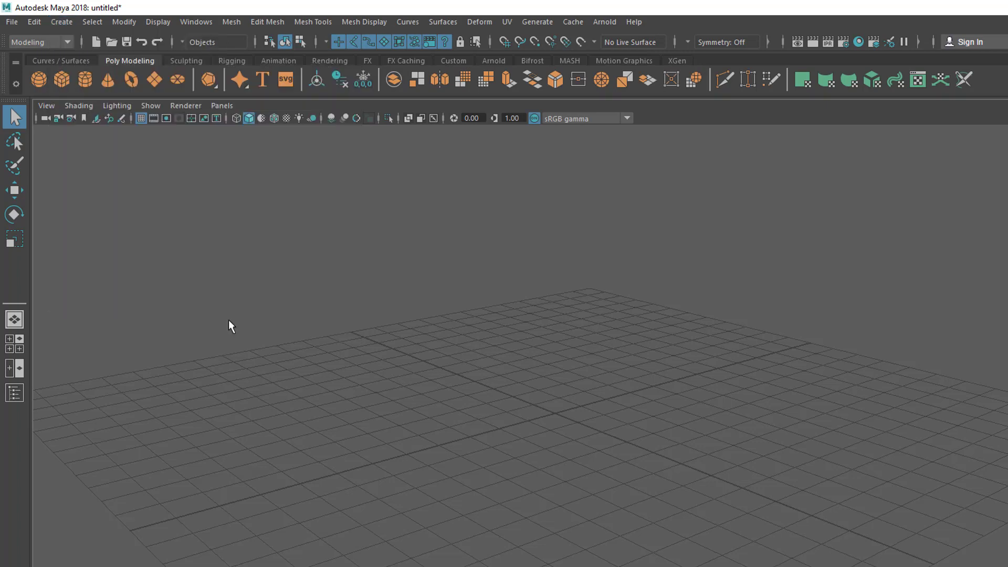
left_click(56, 21)
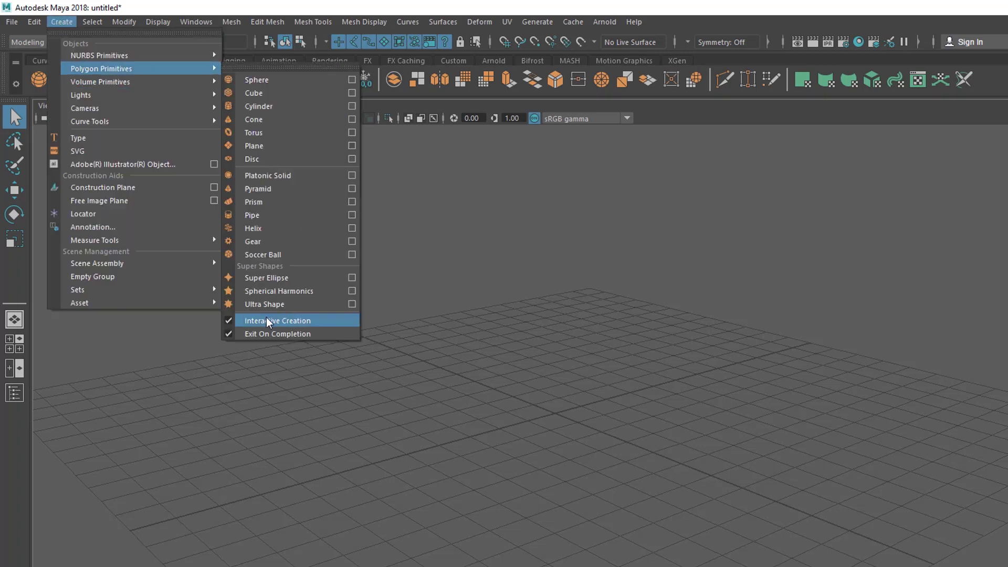
left_click(534, 311)
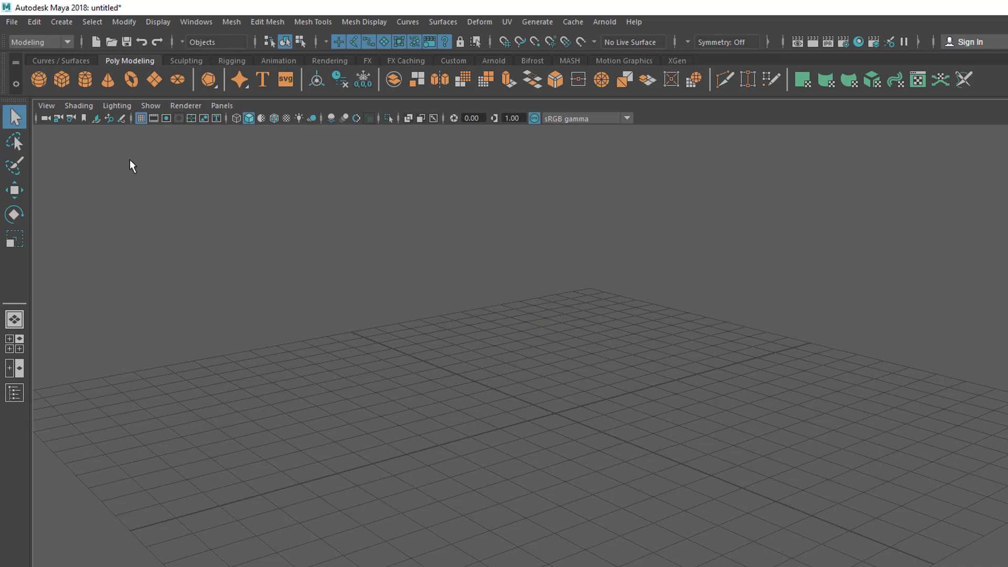
- Interactively draw a polygon sphere on the grid at about X 4.4, Z -5.8, and a larger polygon cube beside it
left_click(39, 82)
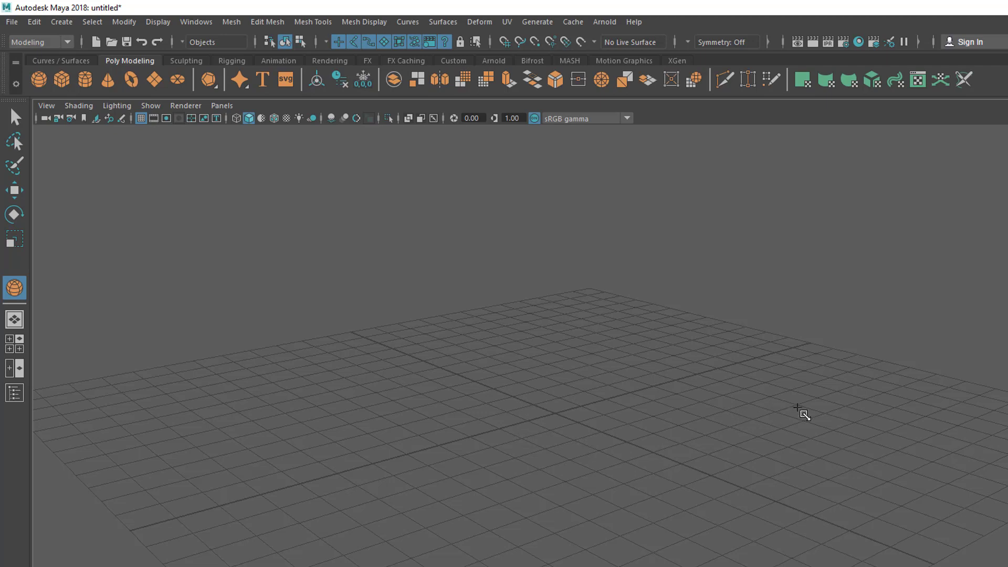
left_click_drag(798, 407, 834, 464)
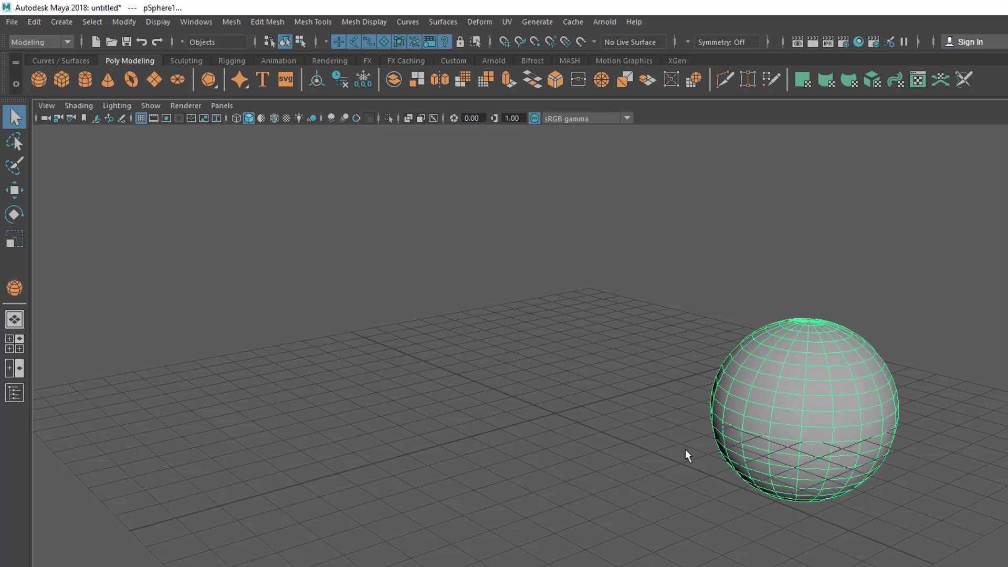
left_click(61, 79)
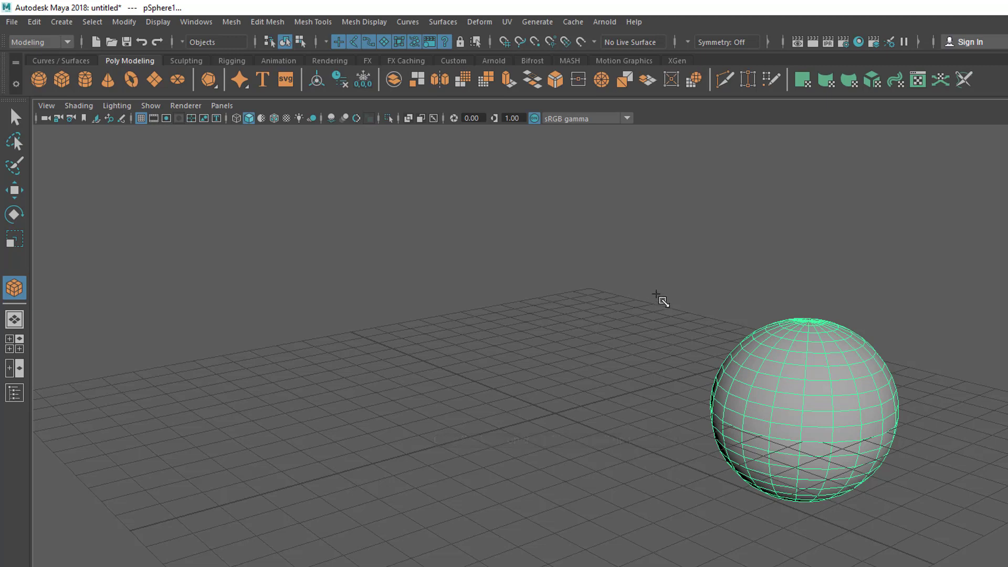
left_click_drag(449, 381, 420, 214)
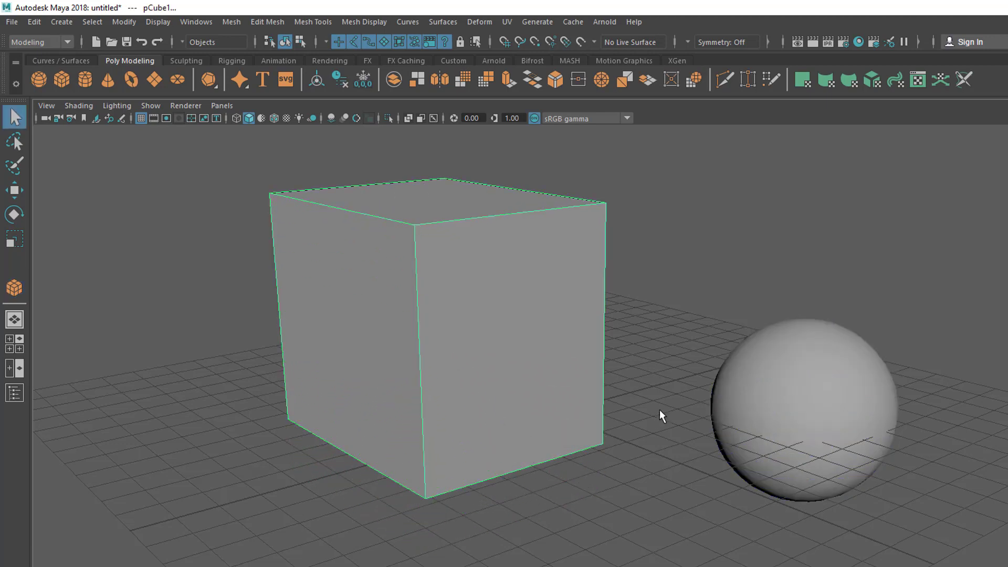
right_click_drag(559, 435, 369, 414, "alt")
left_click_drag(370, 414, 445, 408, "alt")
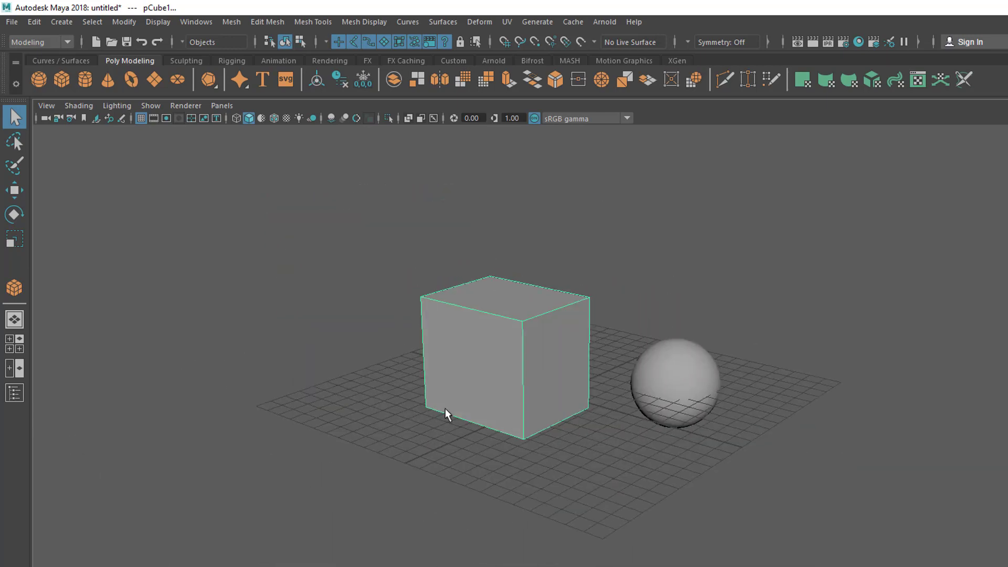
middle_click_drag(445, 408, 428, 452, "alt")
right_click_drag(429, 452, 555, 449, "alt")
left_click_drag(555, 449, 516, 374, "alt")
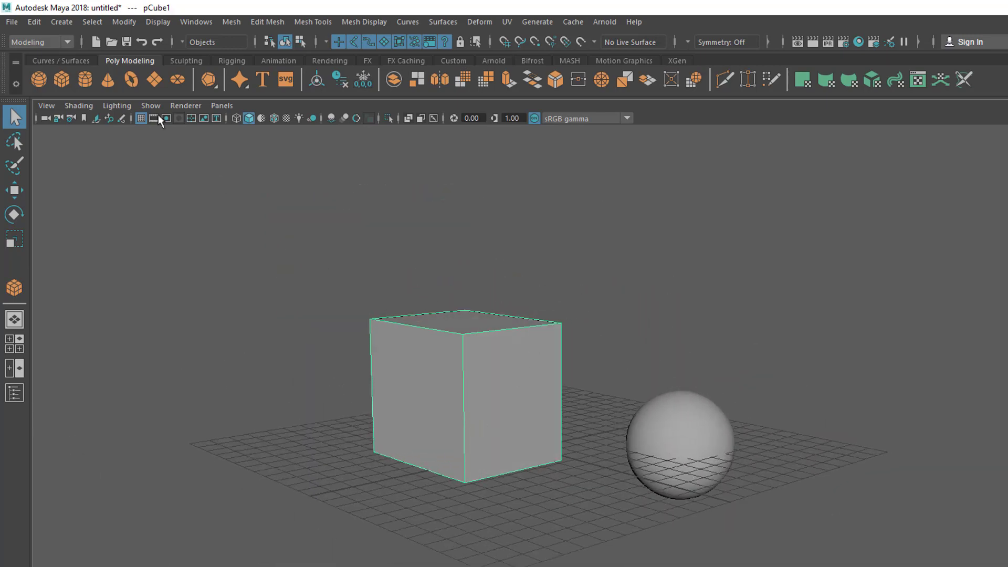
left_click(71, 22)
mouse_move(117, 71)
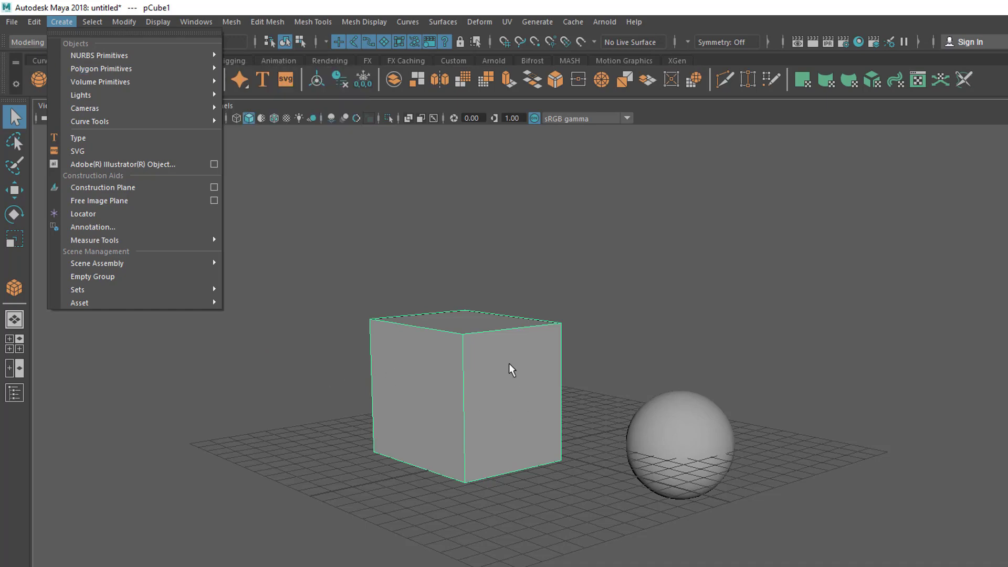
- Select both the cube and the sphere on the grid and delete them
left_click(476, 370)
left_click_drag(338, 287, 838, 545)
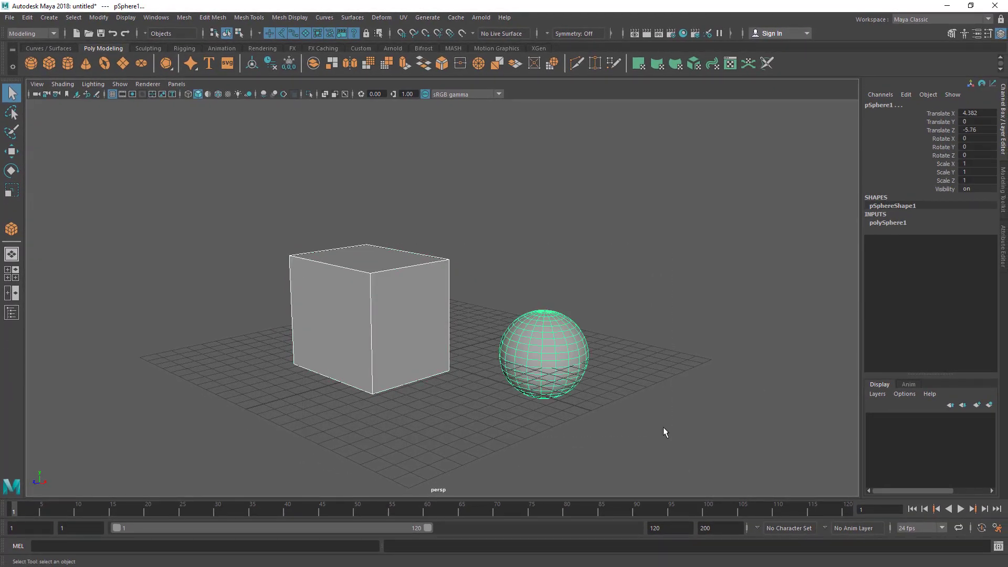
key("Delete")
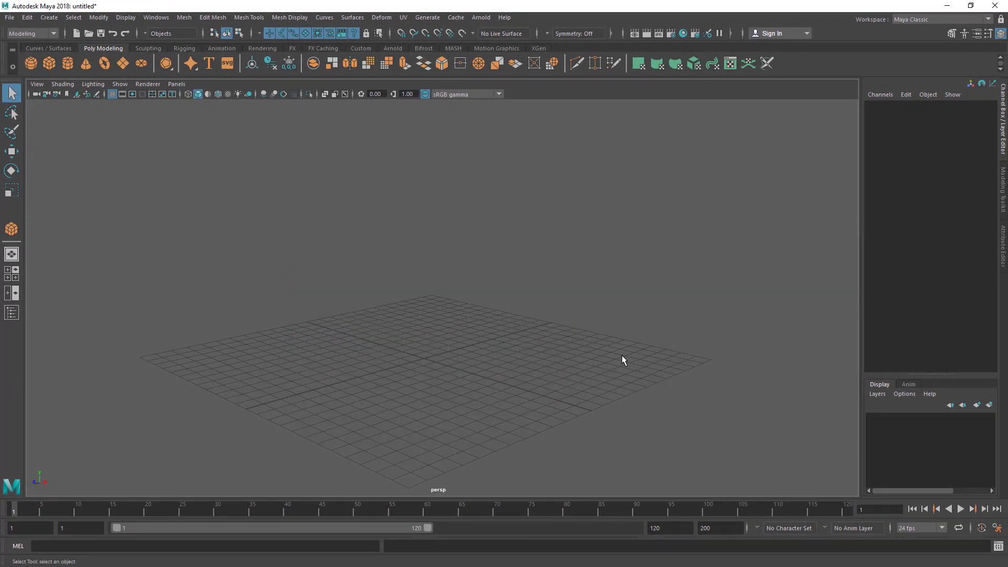
- Disable Interactive Creation for polygon primitives
left_click(48, 18)
mouse_move(80, 54)
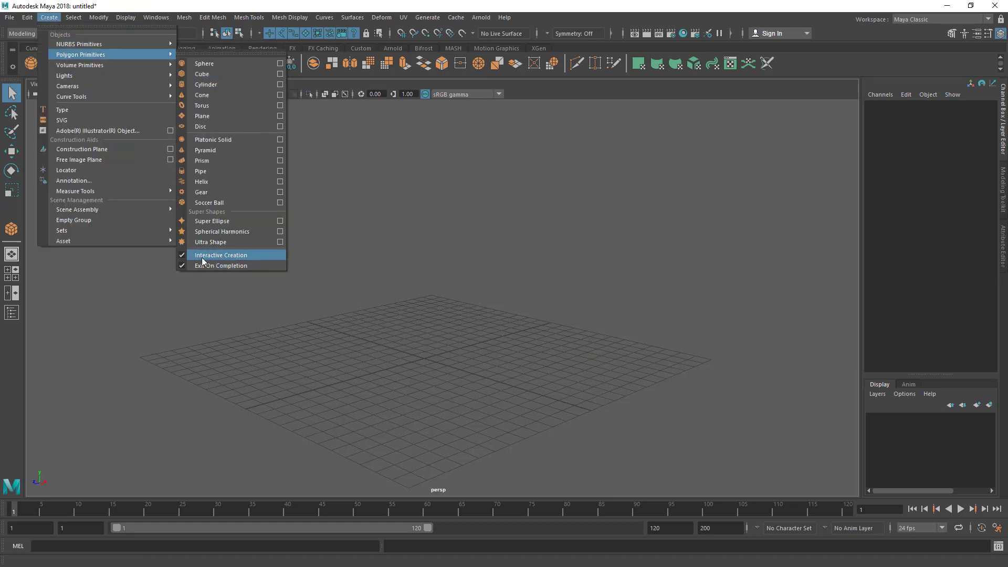
left_click(181, 257)
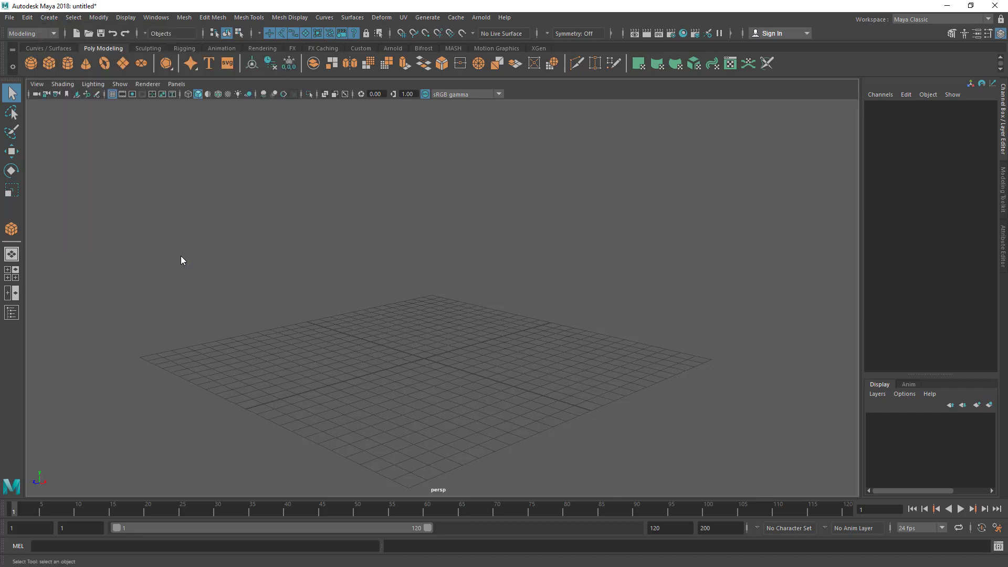
- Create a default polygon sphere at the origin of the empty grid
left_click(31, 63)
right_click_drag(396, 344, 450, 387, "alt")
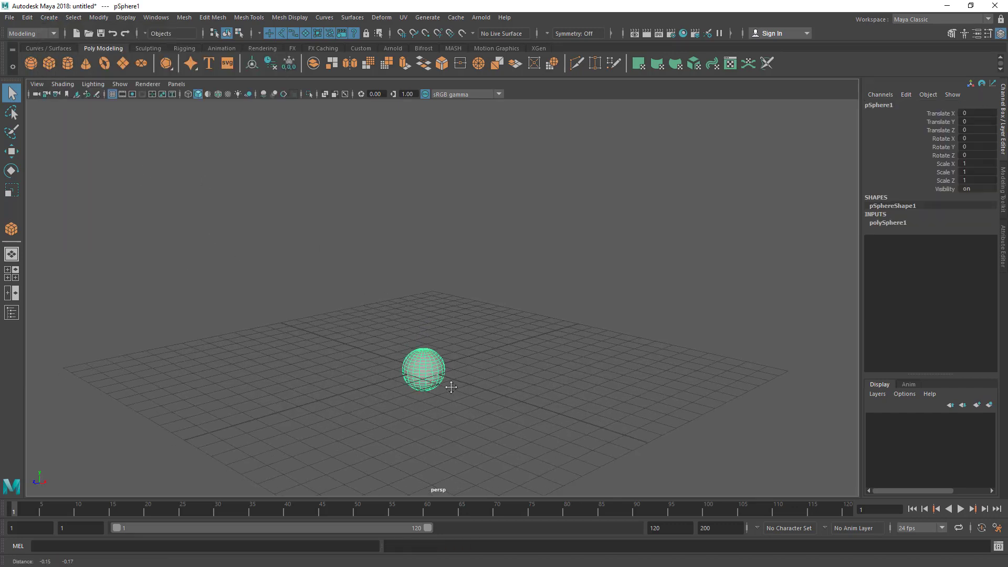
left_click_drag(450, 387, 457, 414, "alt")
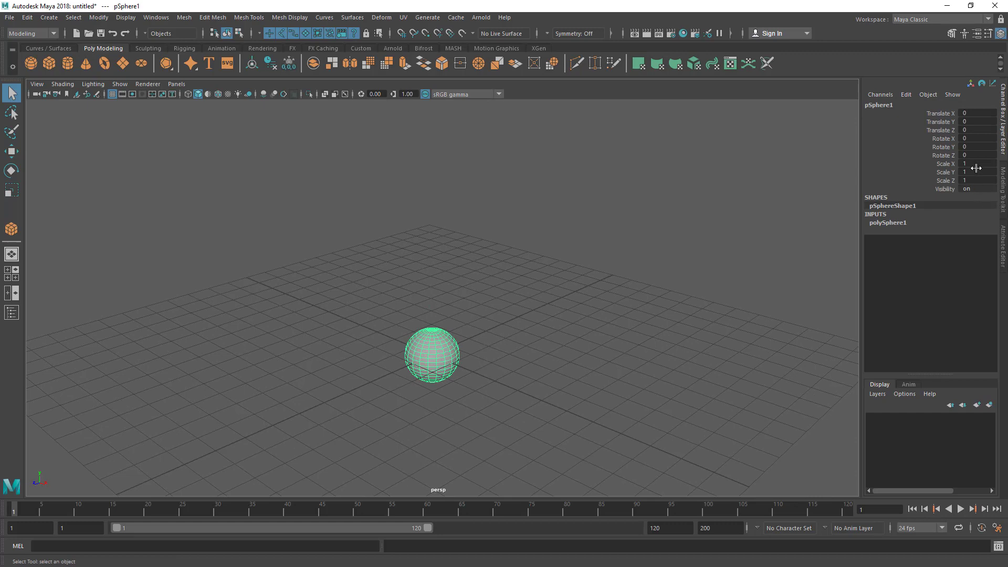
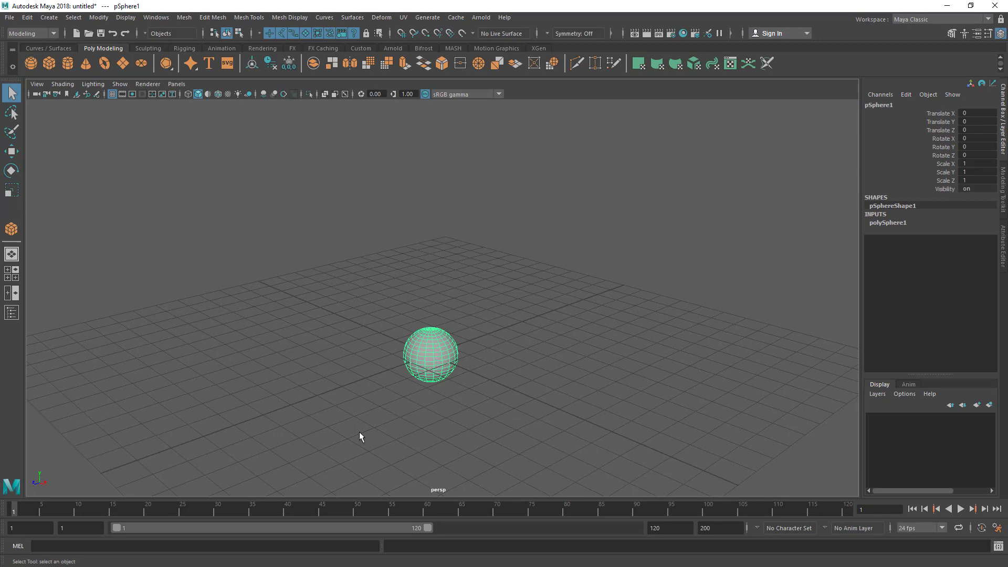
- Delete the polygon sphere, create a default NURBS sphere at the origin with smooth display, and deselect it
key("Delete")
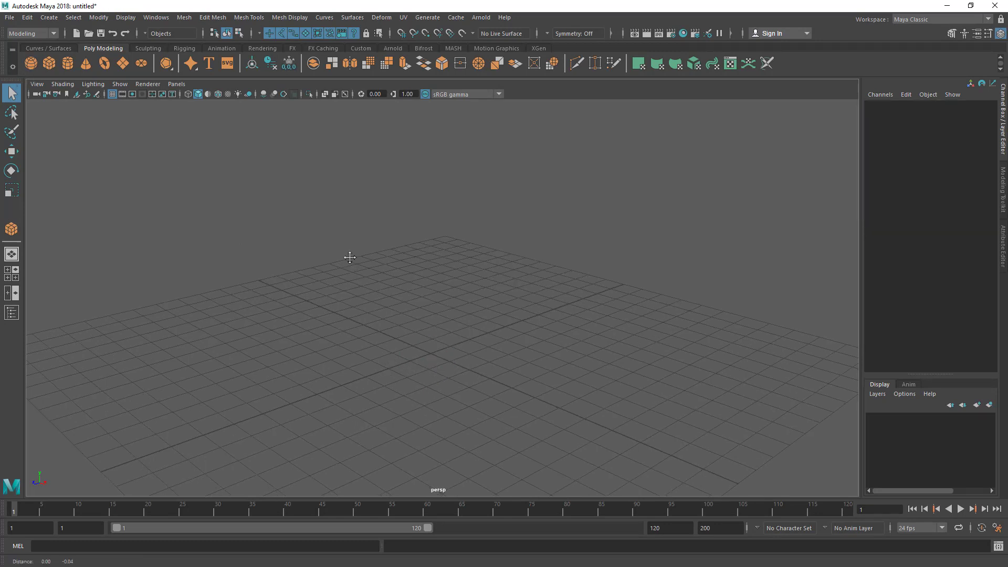
left_click(49, 17)
mouse_move(80, 47)
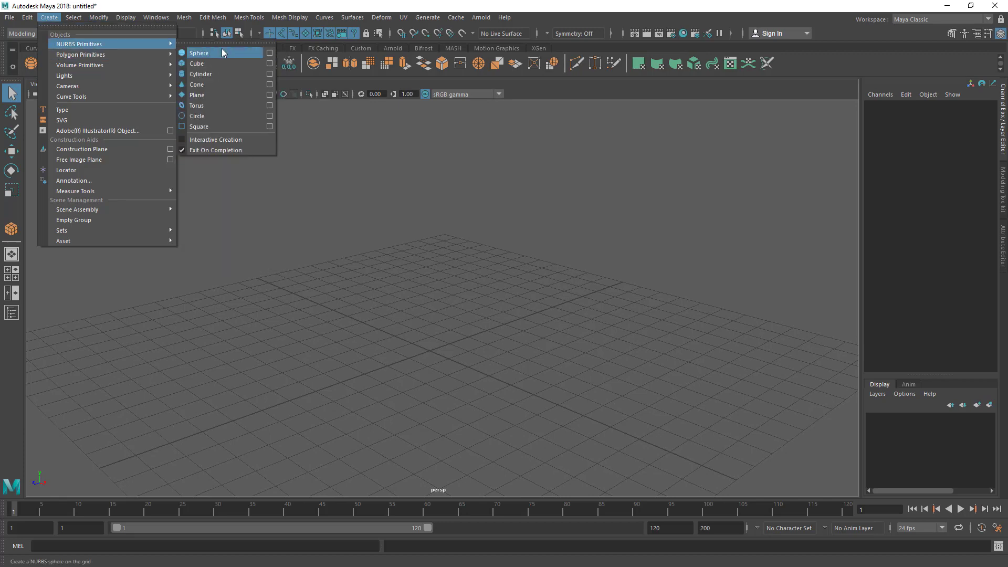
left_click(199, 53)
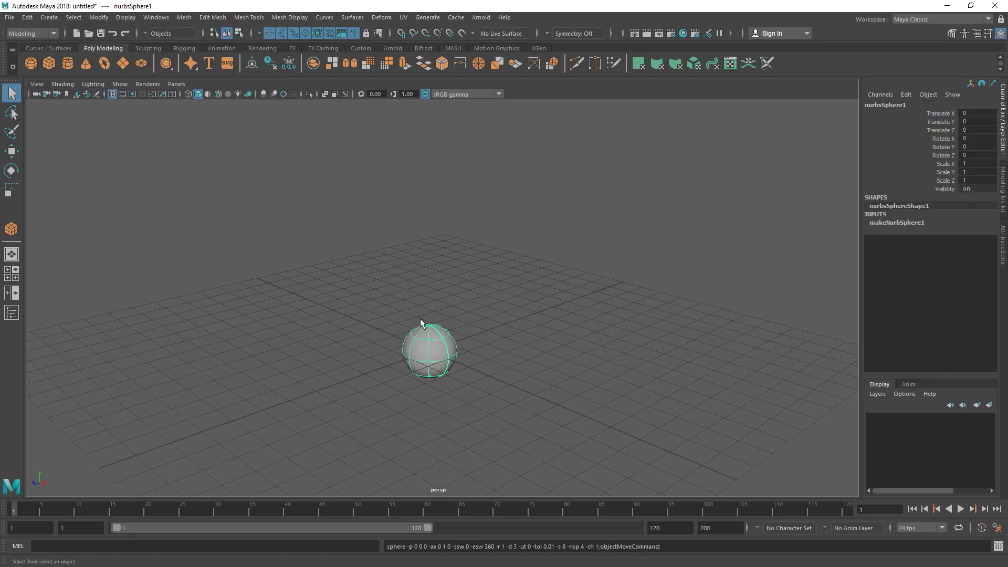
key("3")
scroll(445, 382, "up", 3)
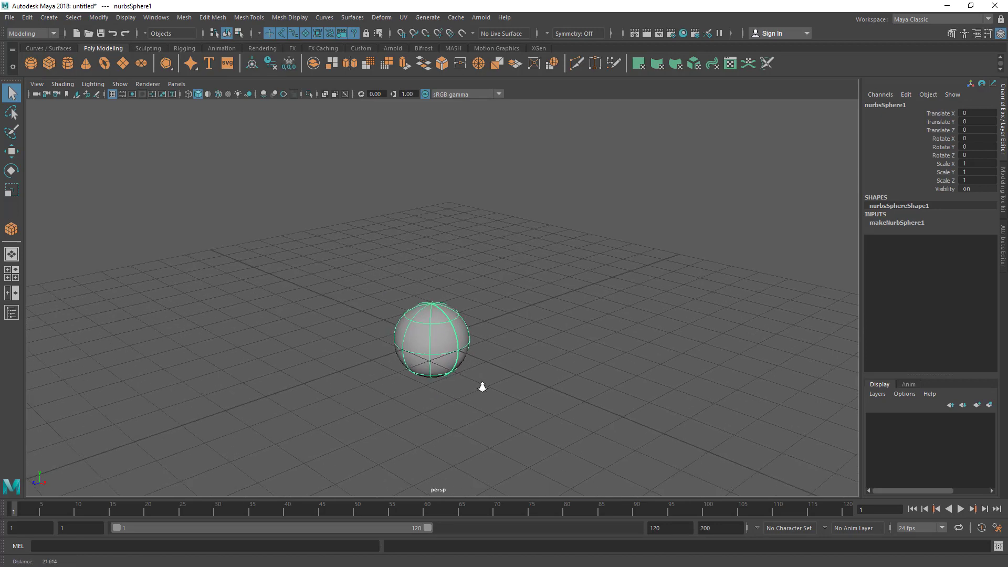
left_click(526, 277)
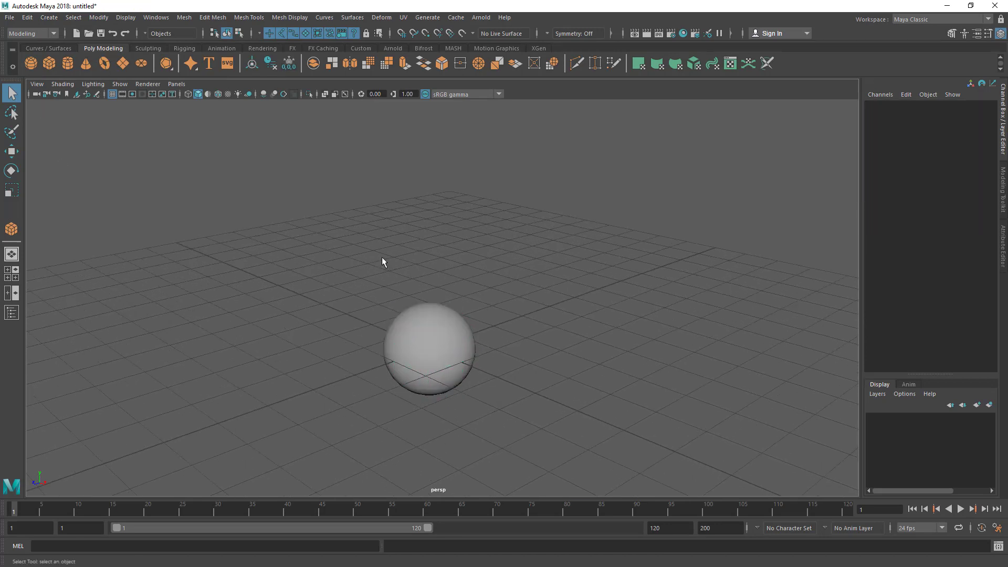
- Delete the NURBS sphere and create a default polygon sphere at the origin
left_click(405, 370)
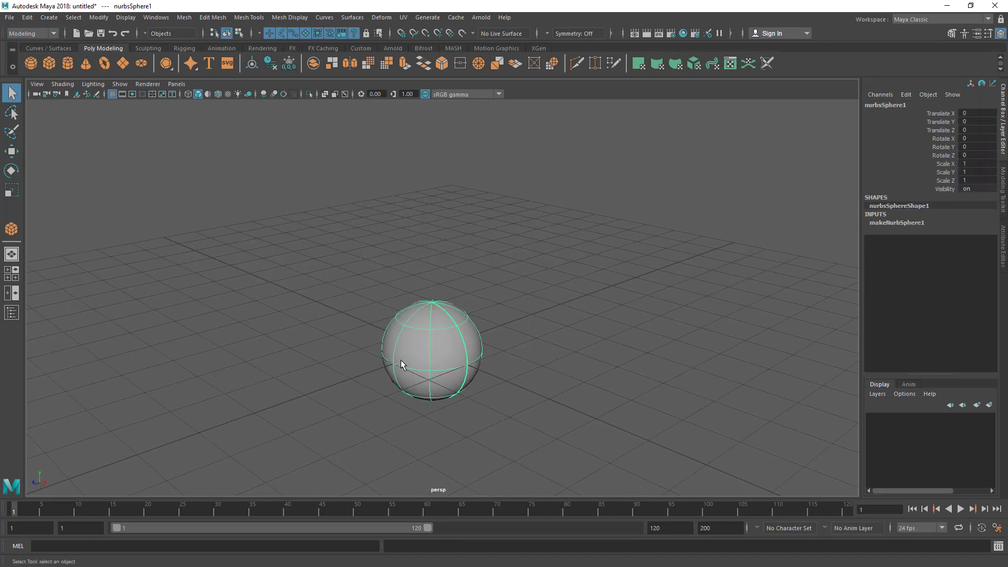
key("Delete")
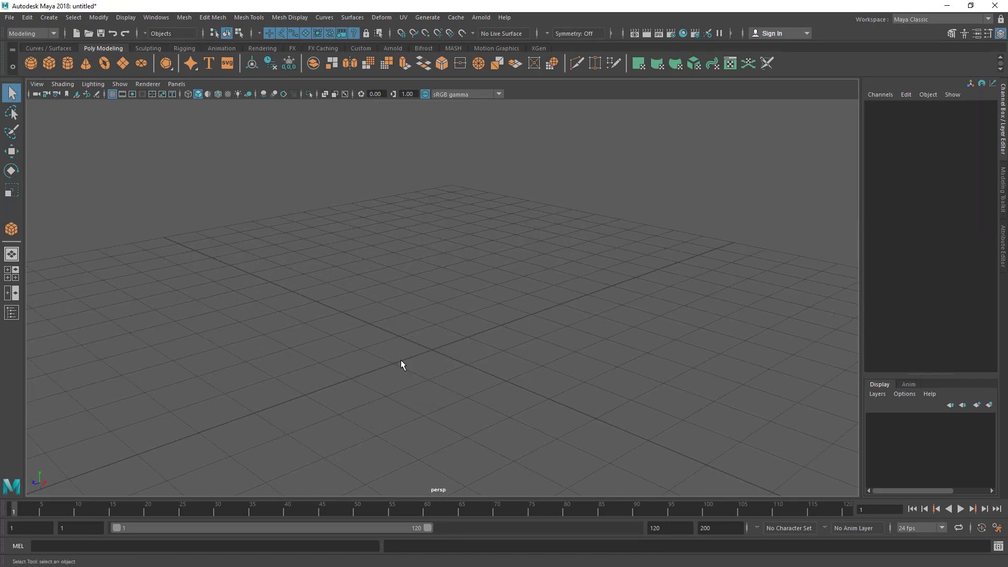
left_click(30, 63)
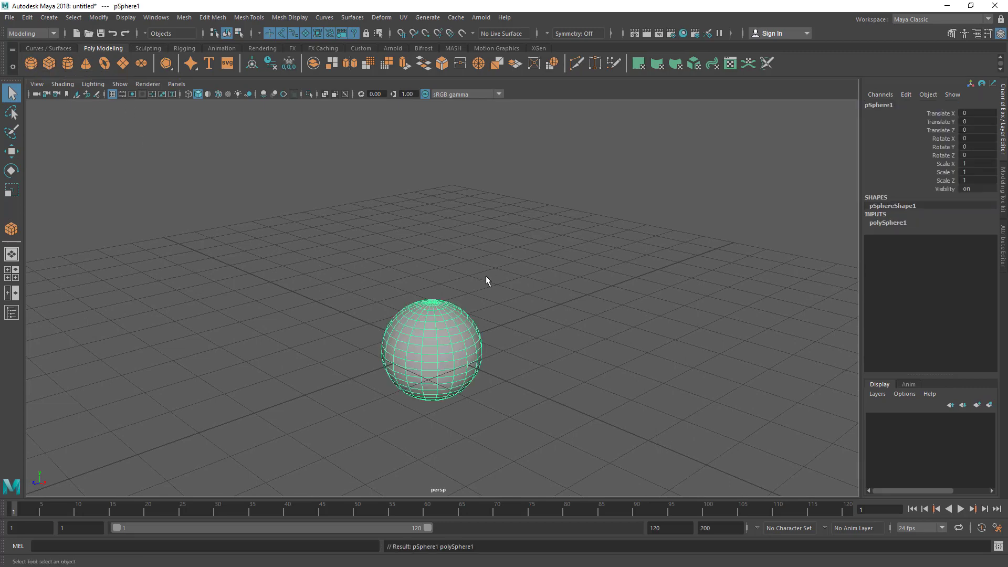
right_click_drag(537, 310, 401, 330, "alt")
left_click_drag(437, 319, 432, 310, "alt")
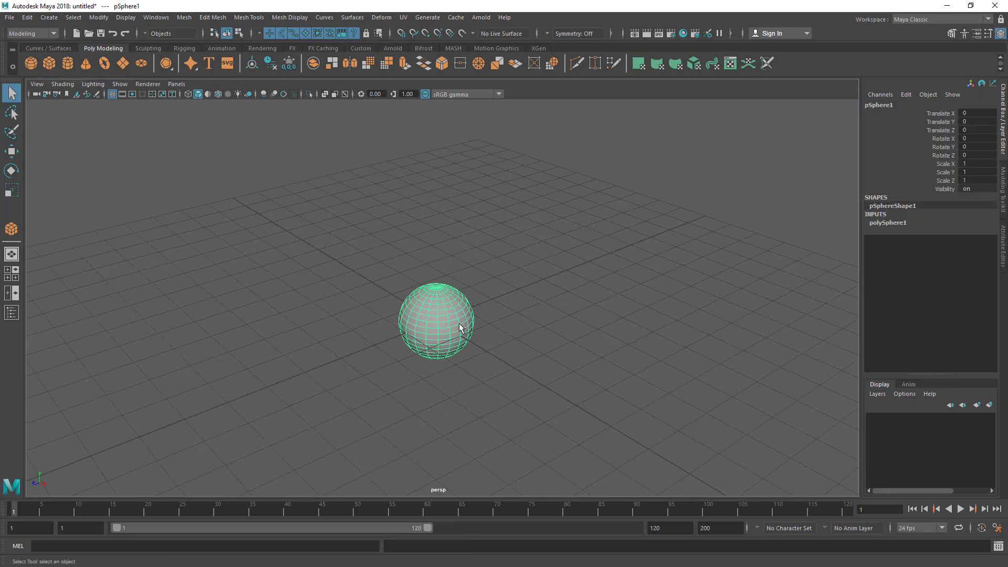
right_click_drag(460, 327, 440, 336, "alt")
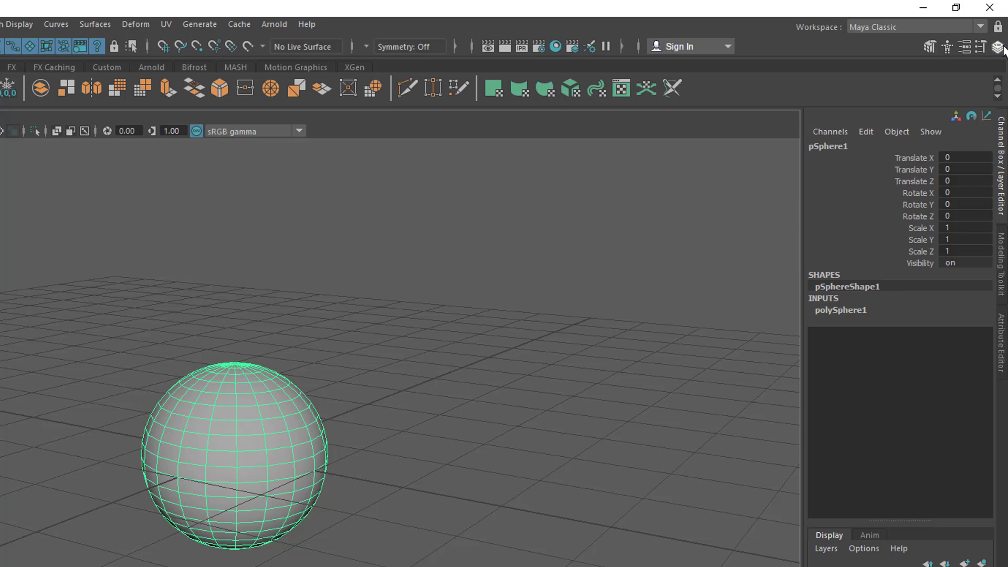
- Hide and reshow the Channel Box, and examine the polygon sphere's translate, rotate and scale attributes
left_click(998, 47)
left_click(998, 47)
left_click_drag(918, 159, 919, 252)
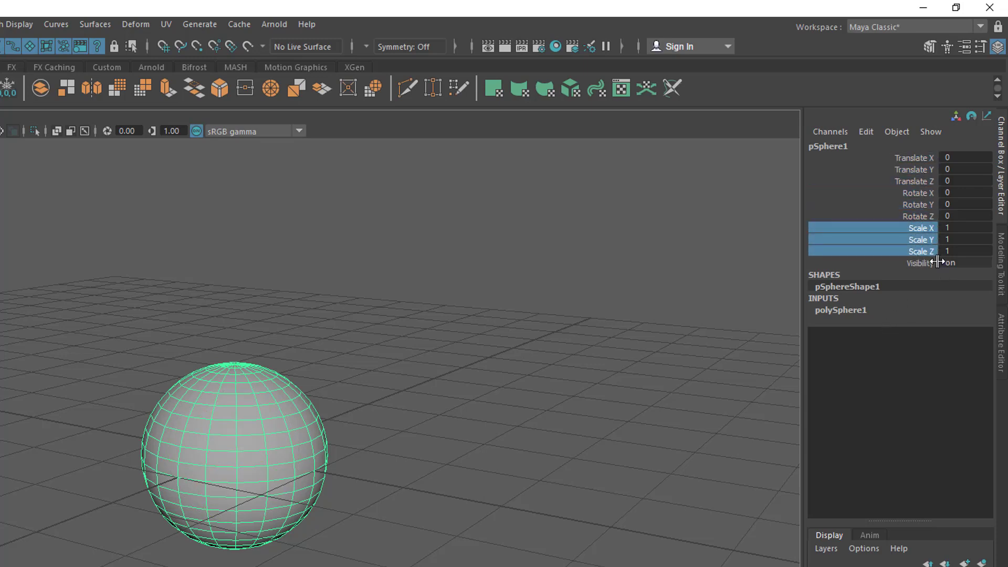
left_click(953, 158)
left_click_drag(956, 167, 956, 251)
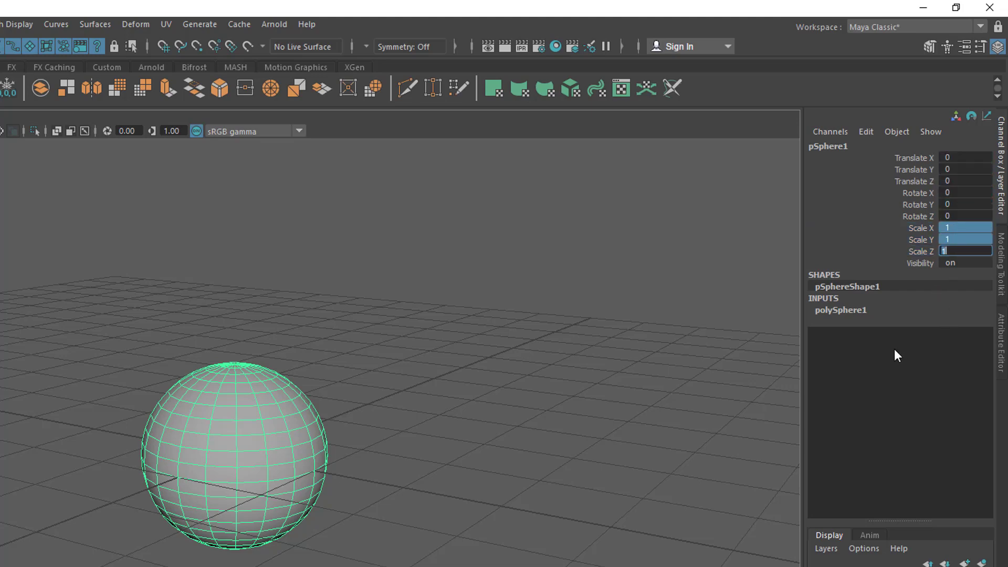
left_click_drag(252, 480, 166, 496, "alt")
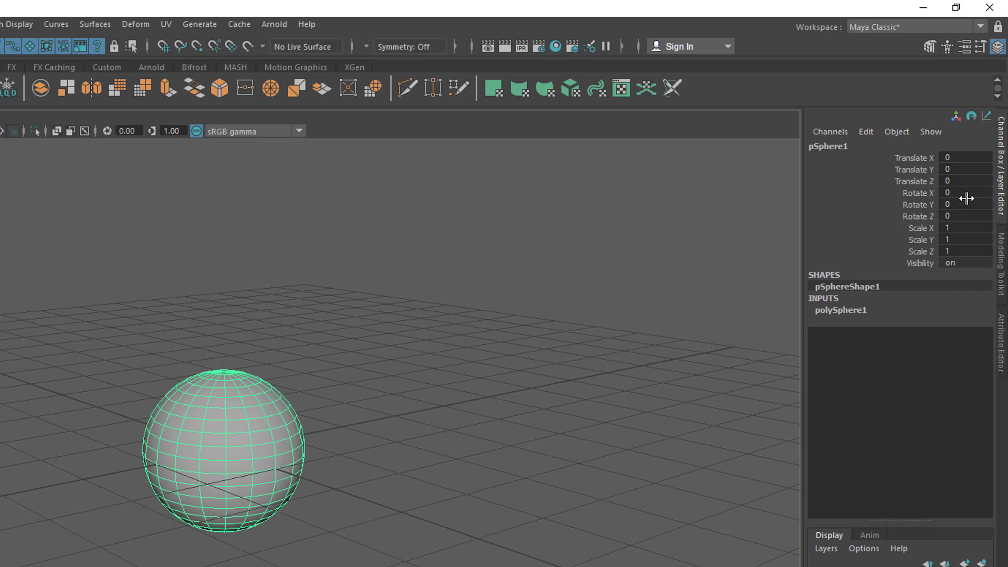
left_click_drag(955, 194, 956, 250)
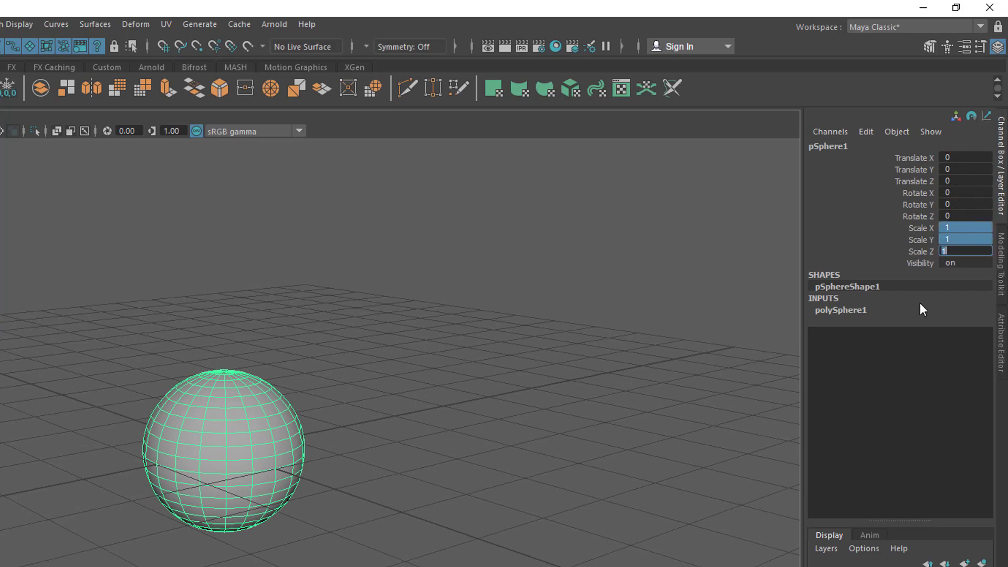
left_click_drag(383, 367, 126, 533)
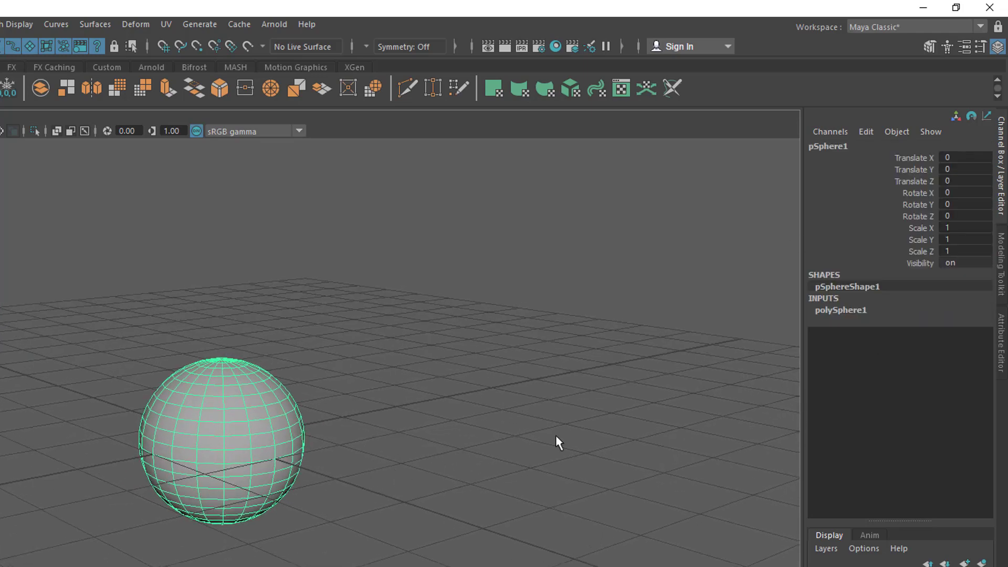
- Expand the sphere's polySphere1 creation inputs and set its Radius to 2
left_click(849, 311)
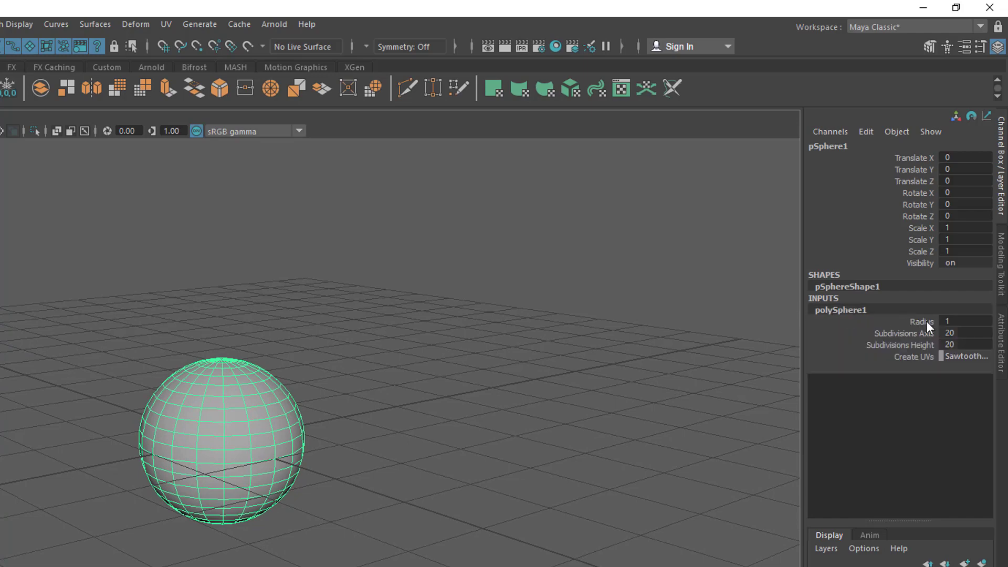
scroll(221, 529, "up", 4)
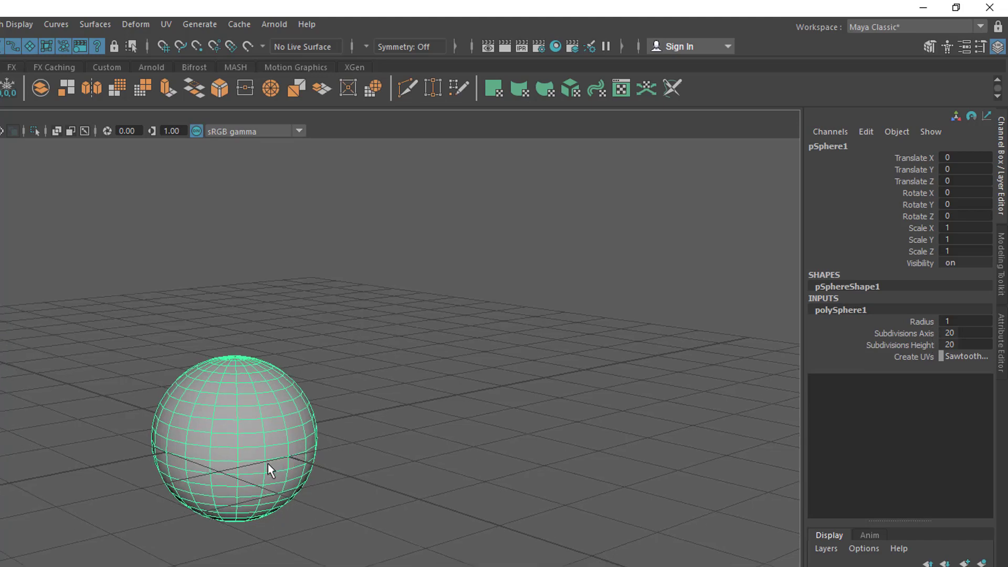
left_click_drag(362, 478, 380, 475, "alt")
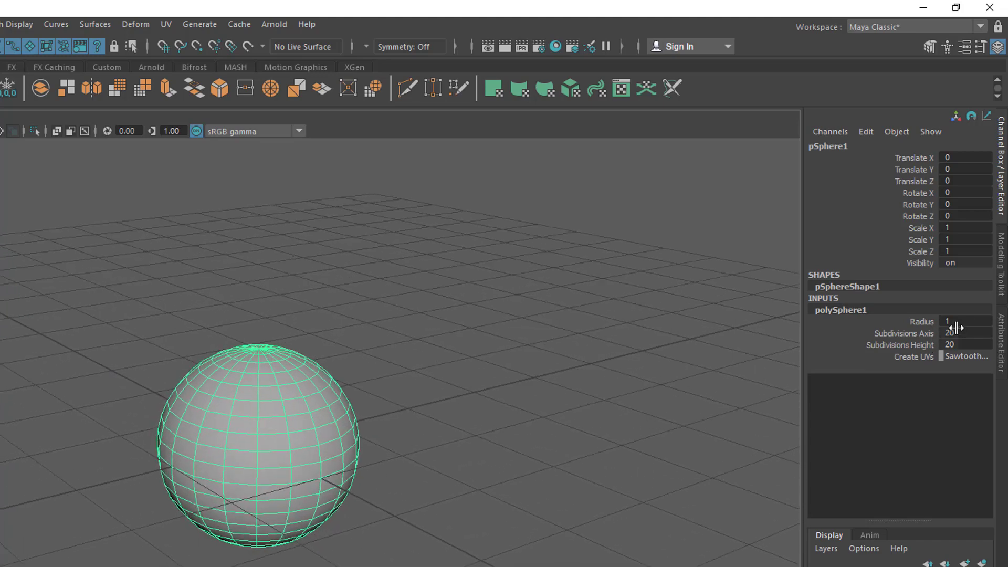
left_click(961, 324)
key("Return")
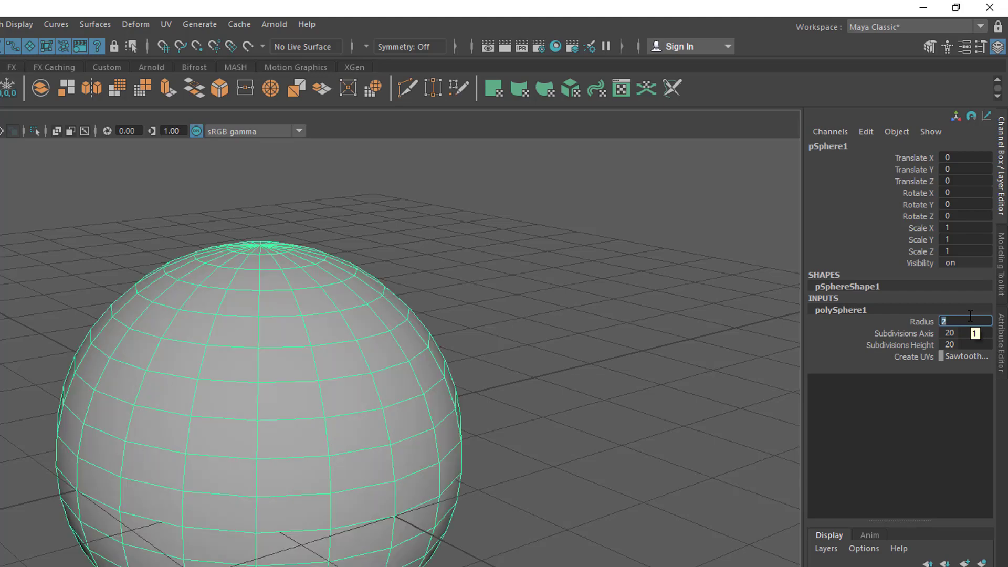
right_click_drag(496, 477, 184, 394, "alt")
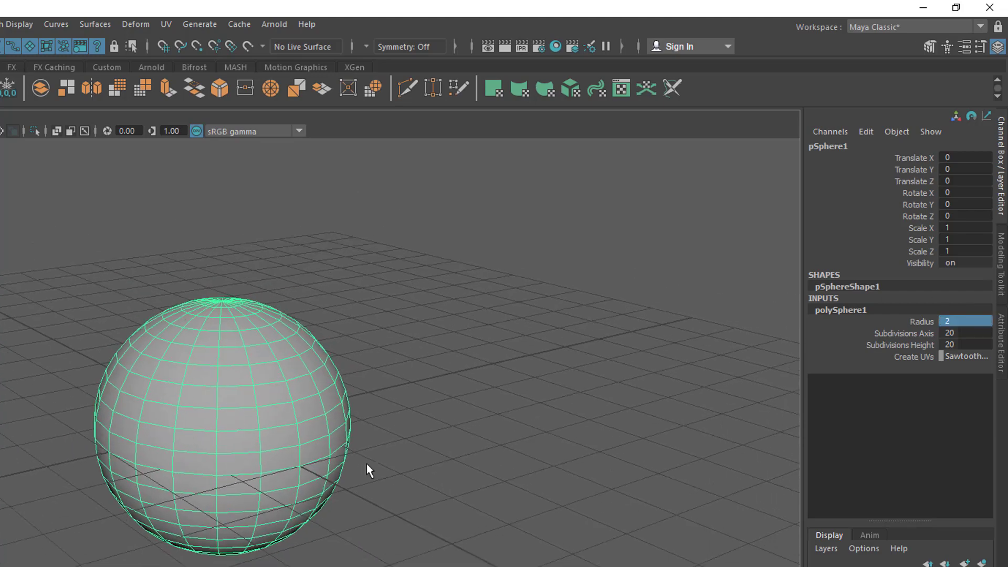
right_click_drag(315, 457, 234, 433, "alt")
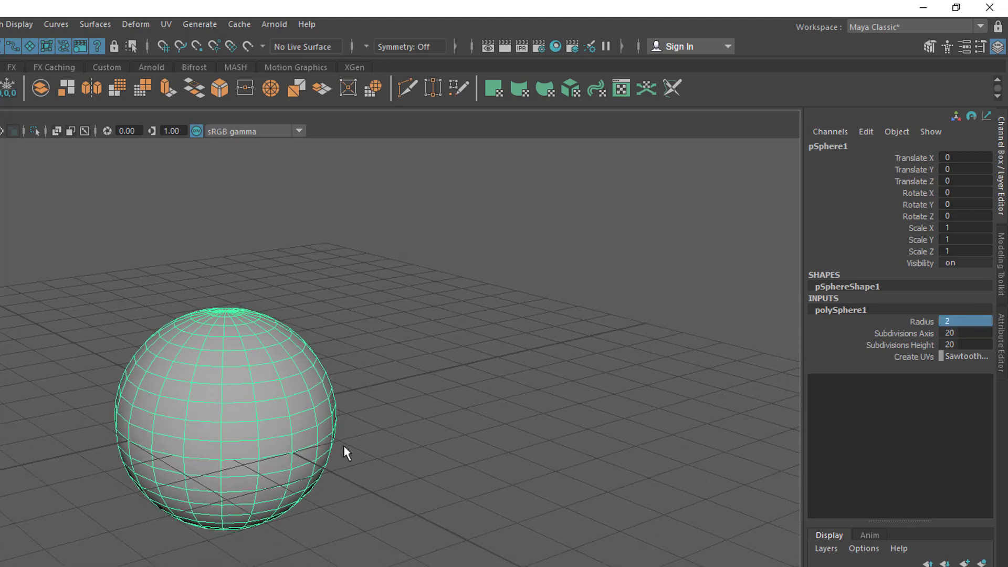
middle_click_drag(347, 425, 338, 423, "alt")
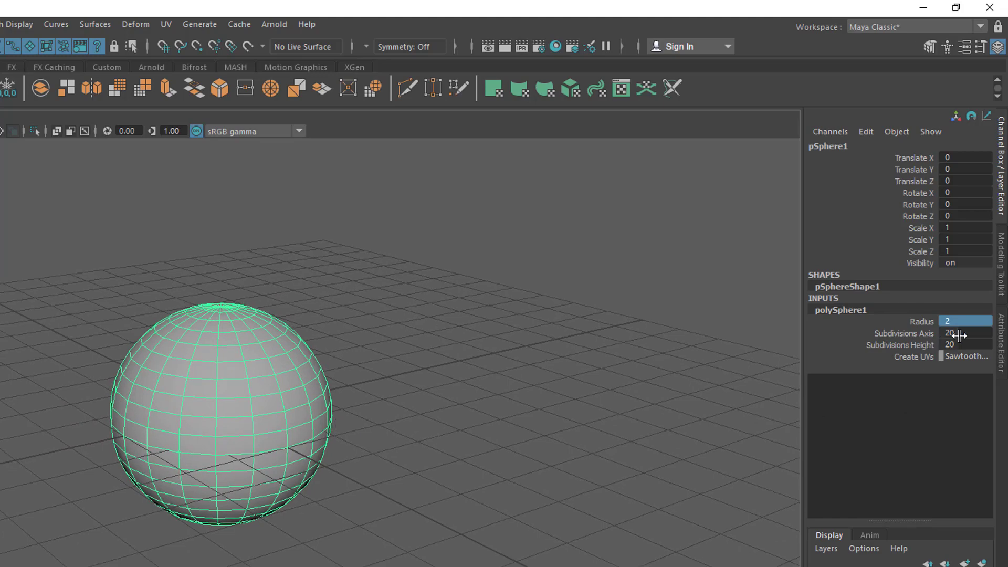
- Set the sphere's Subdivisions Height to 40
right_click_drag(466, 387, 520, 322, "alt")
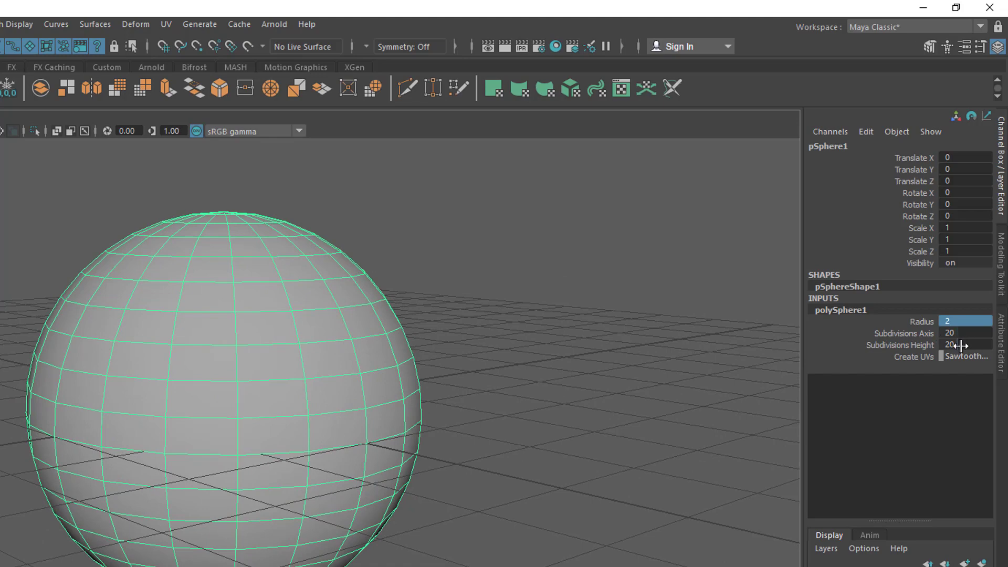
double_click(963, 345)
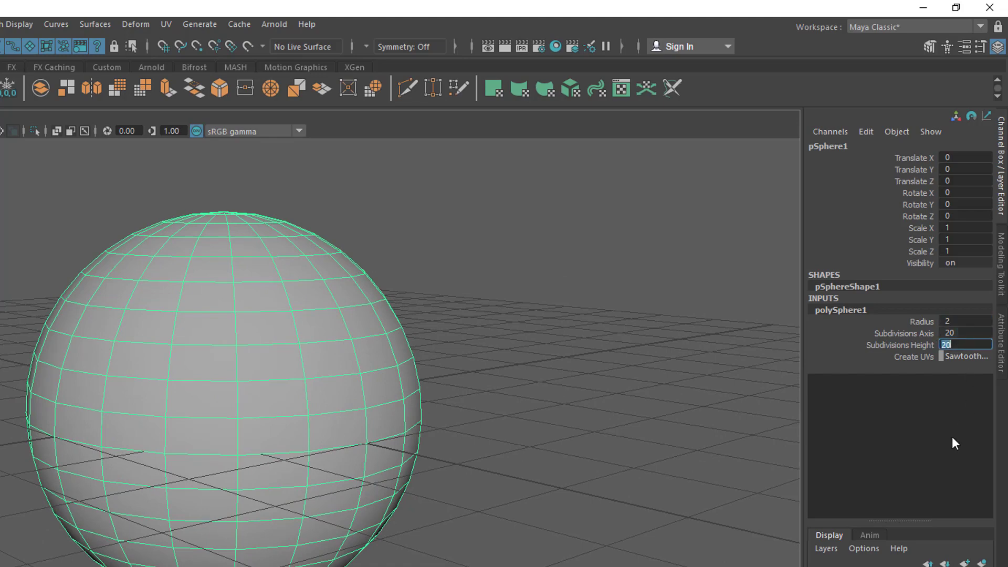
type("40")
key("Return")
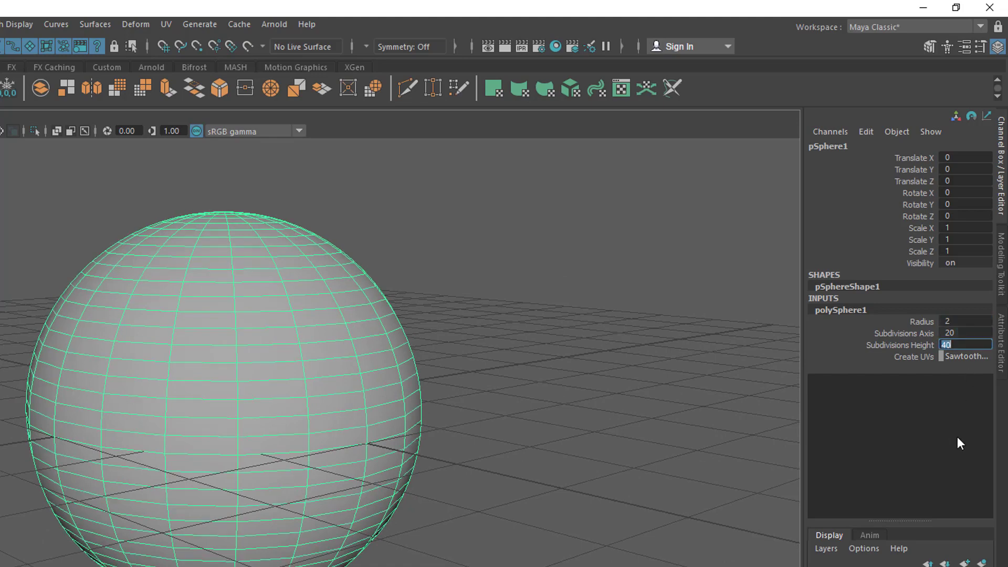
left_click_drag(316, 415, 353, 337, "alt")
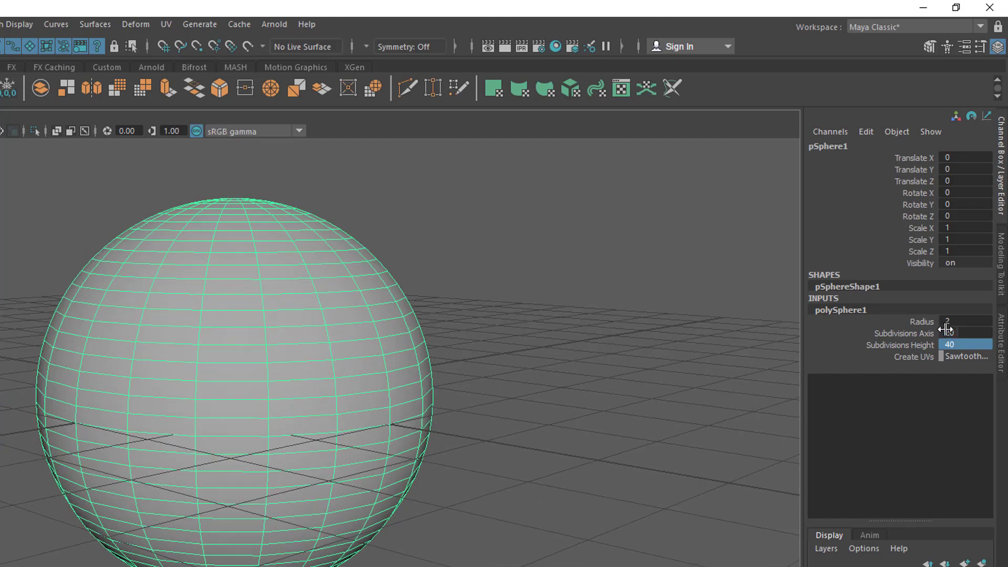
- Try adjusting the sphere's Radius interactively from the viewport
left_click(915, 322)
scroll(367, 399, "down", 2)
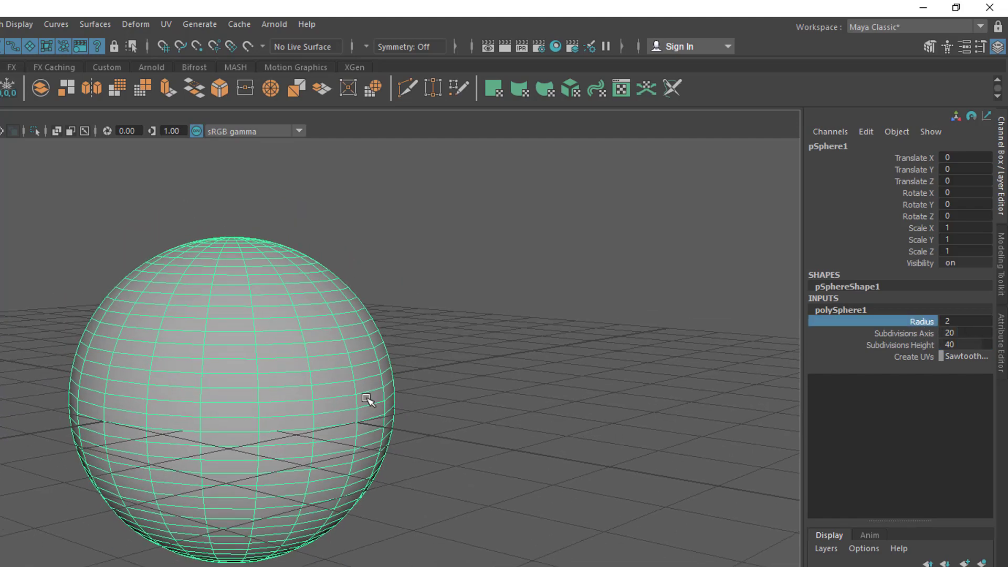
left_click_drag(367, 400, 370, 412, "alt")
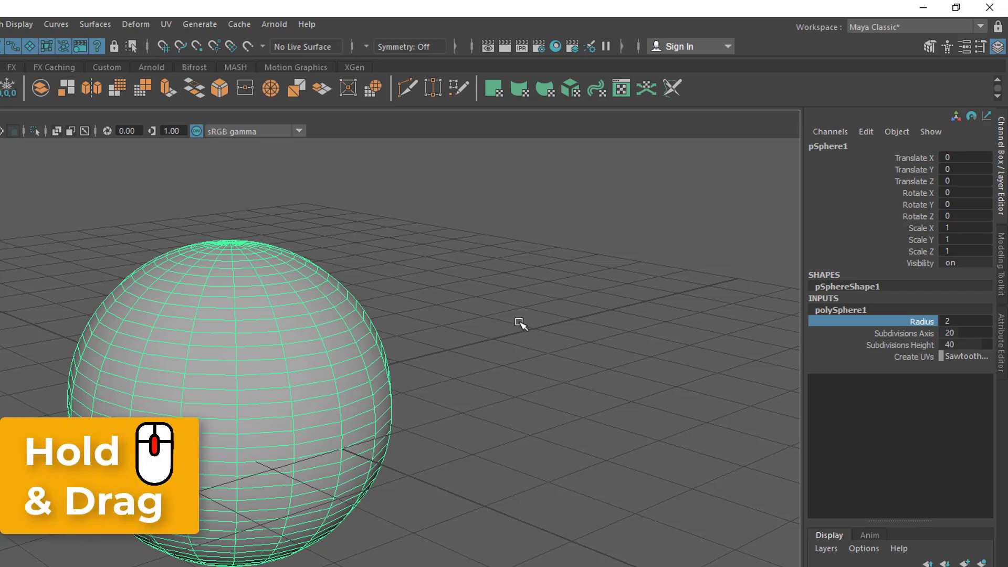
mouse_move(520, 323)
middle_mouse_down()
mouse_move(510, 325)
mouse_move(518, 330)
middle_mouse_up()
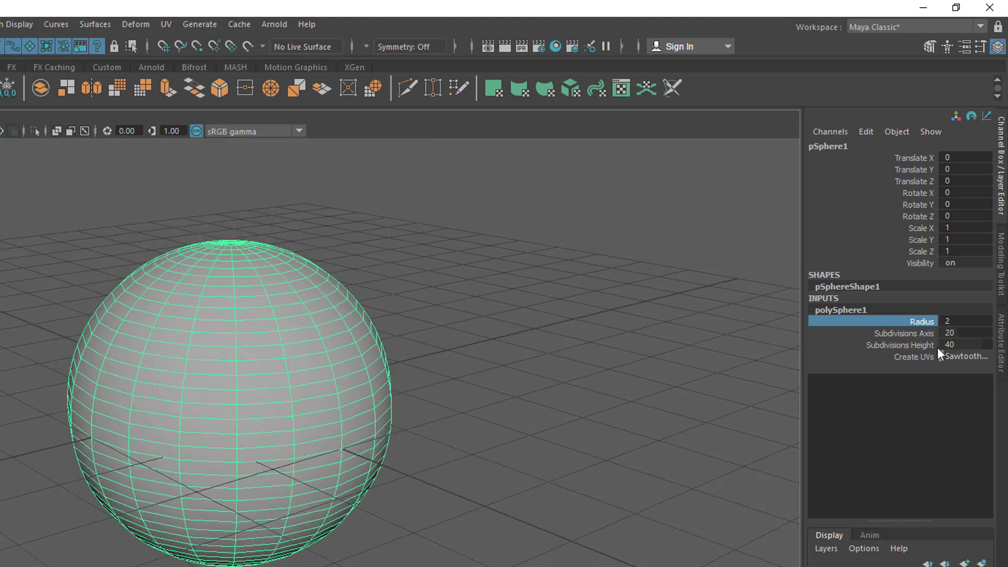
- Raise the sphere's Subdivisions Axis interactively from the viewport to 27
left_click(916, 334)
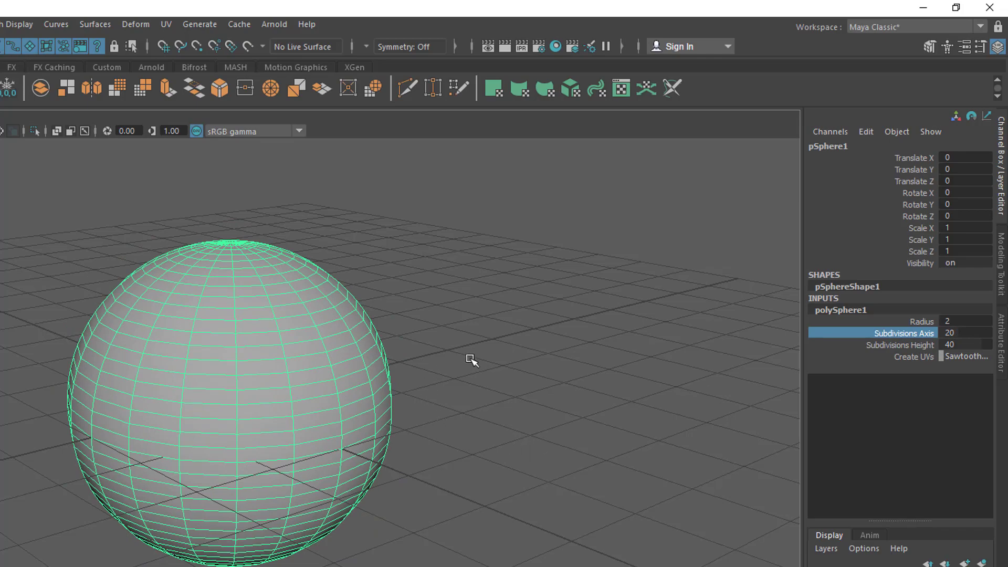
middle_click_drag(472, 360, 522, 389)
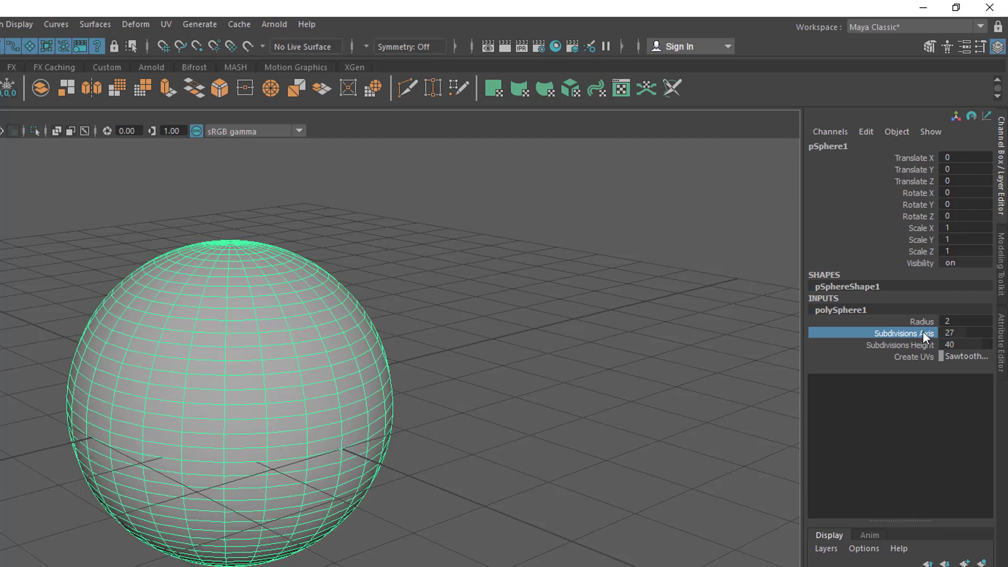
left_click_drag(539, 407, 578, 403, "alt")
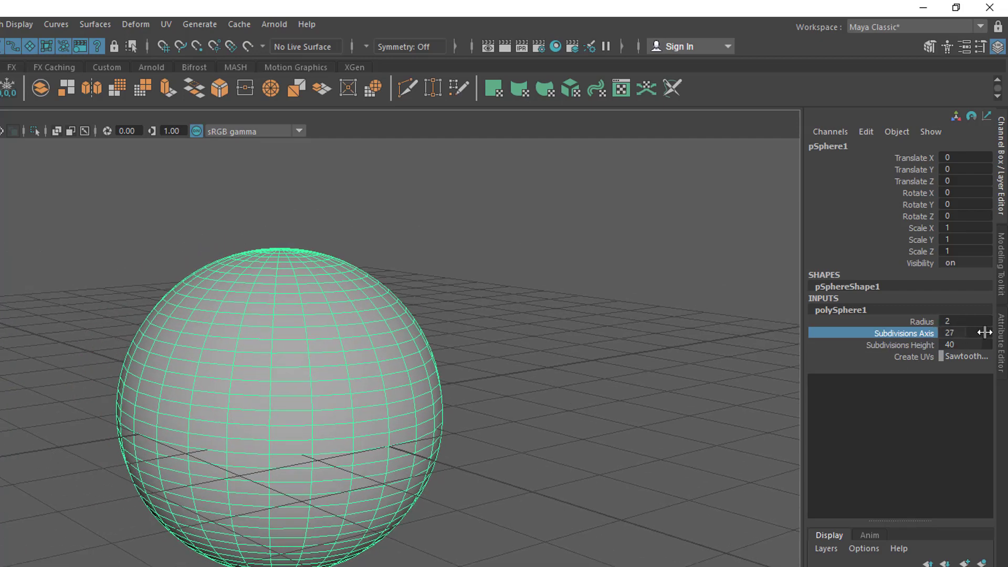
left_click_drag(564, 452, 508, 433, "alt")
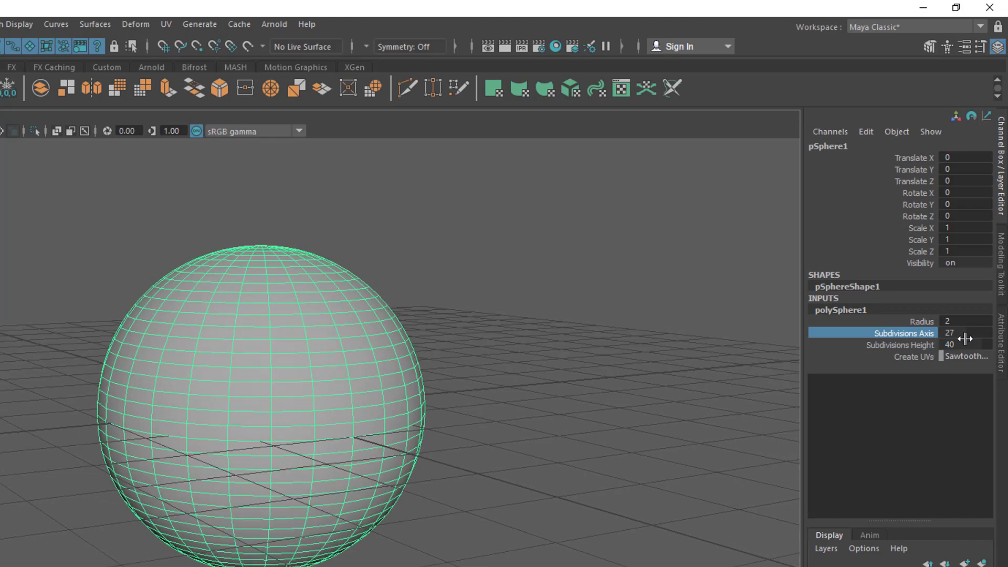
- Reduce the sphere's Radius interactively from the viewport to 1.5
left_click(964, 332)
left_click(910, 334)
middle_click_drag(512, 449, 498, 448, "alt")
left_click(918, 322)
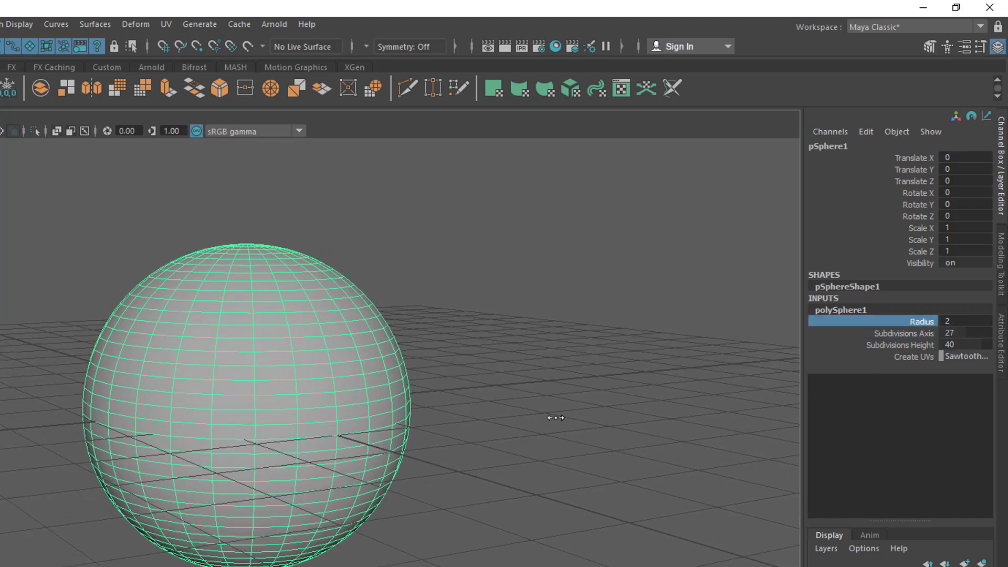
middle_click_drag(556, 418, 512, 453)
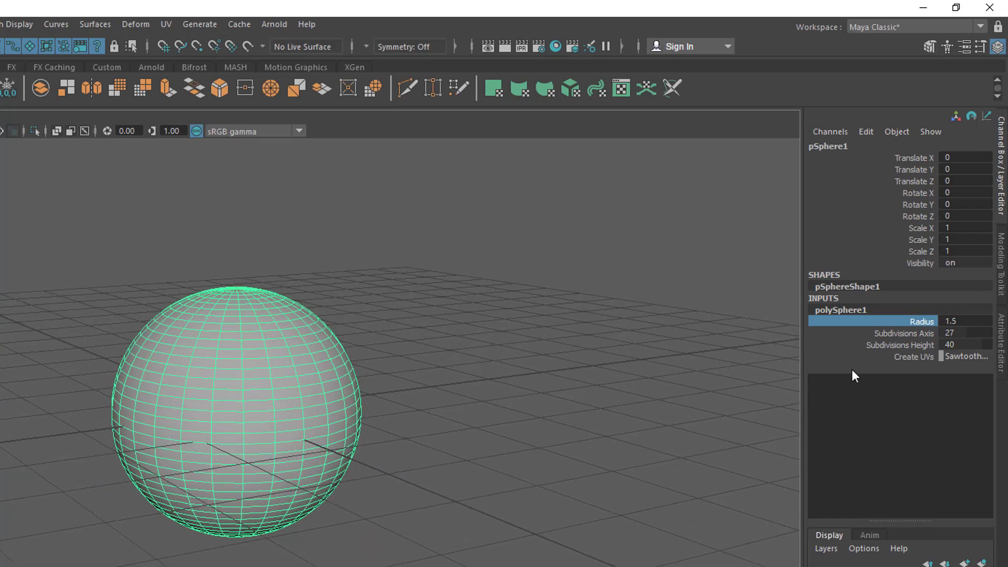
middle_click_drag(452, 425, 446, 429, "alt")
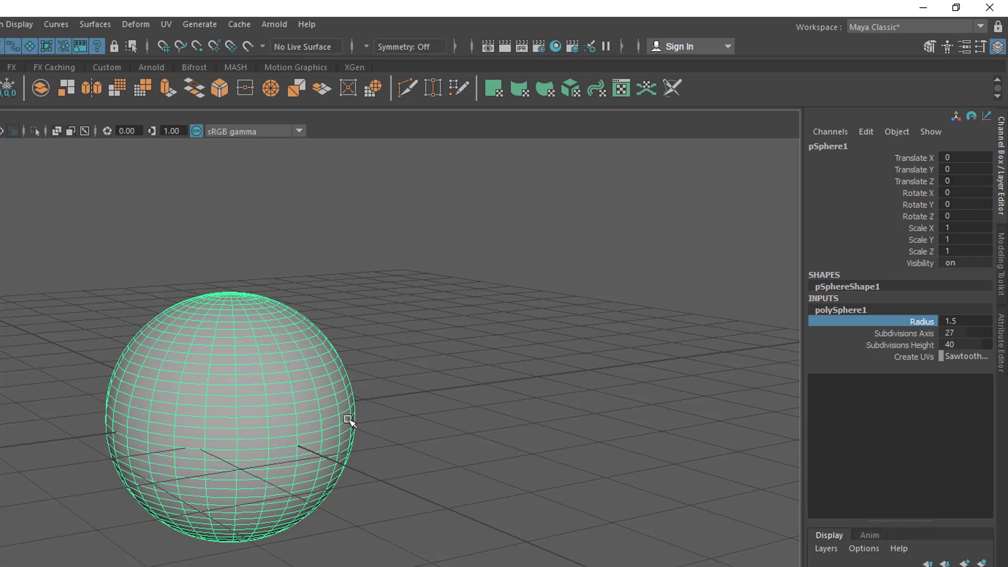
- Replace the sphere with a polygon cube and expand its polyCube1 creation inputs
left_click_drag(513, 315, 151, 495)
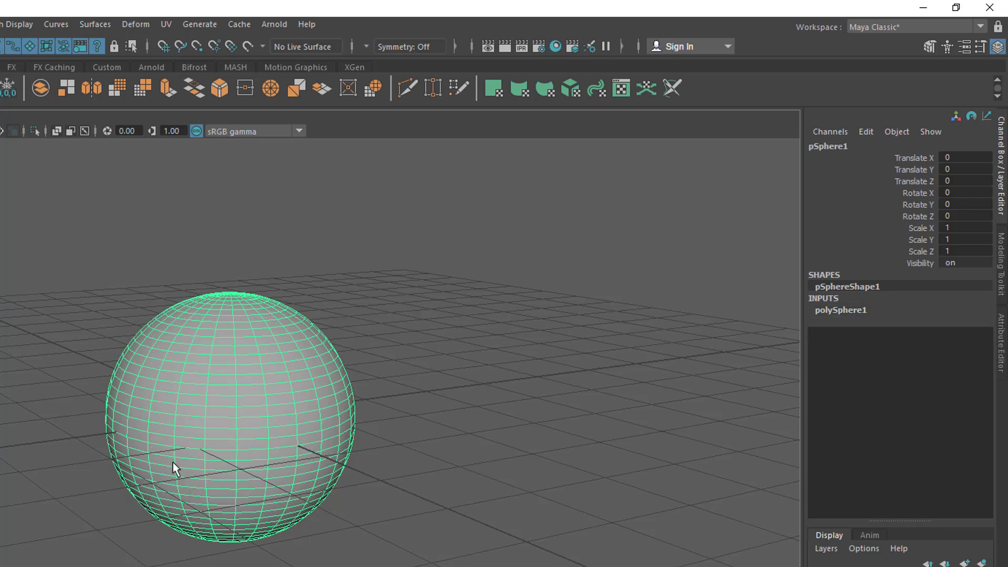
key("Delete")
left_click(0, 88)
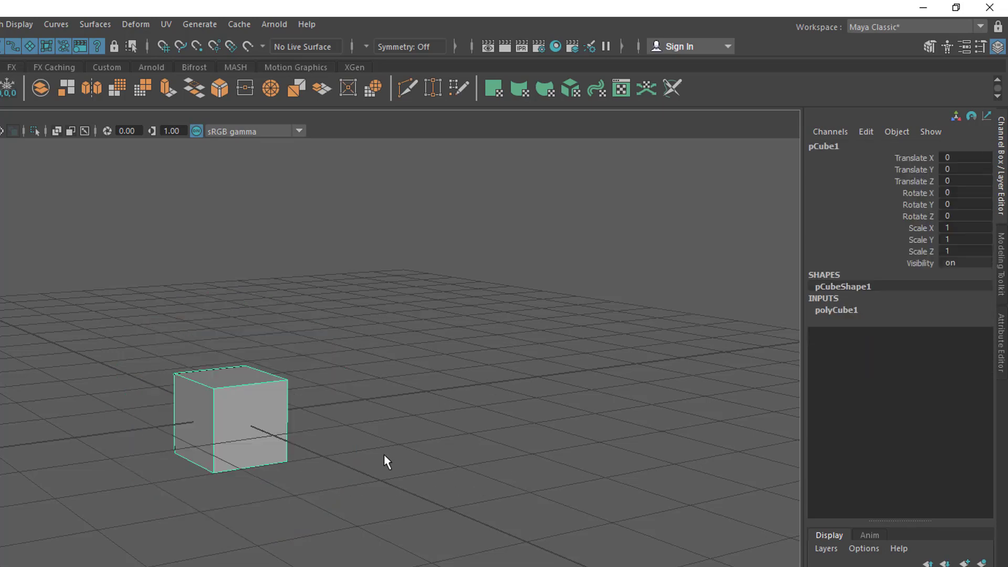
left_click(840, 314)
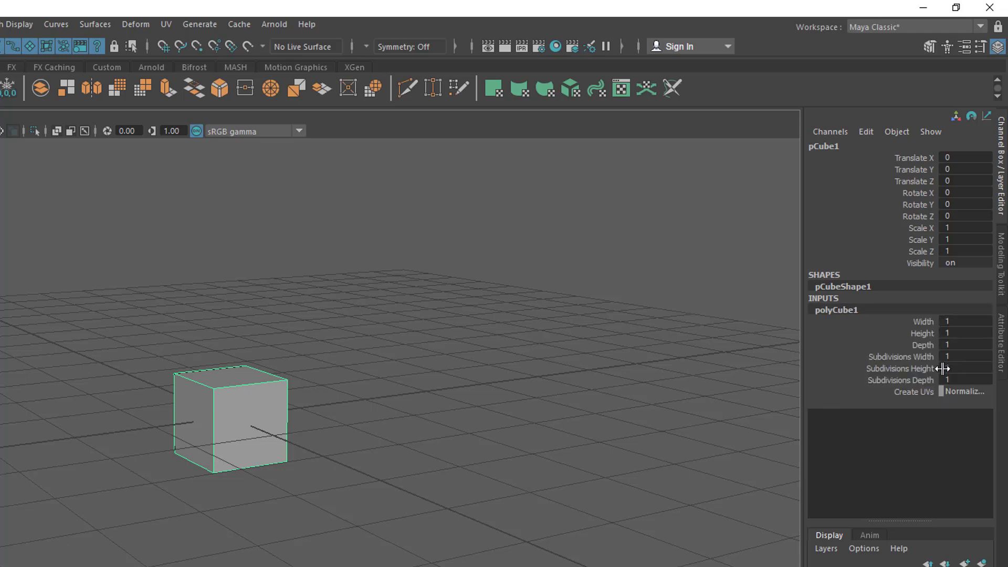
right_click_drag(308, 436, 353, 528, "alt")
left_click_drag(286, 402, 289, 427, "alt")
right_click_drag(294, 433, 331, 507, "alt")
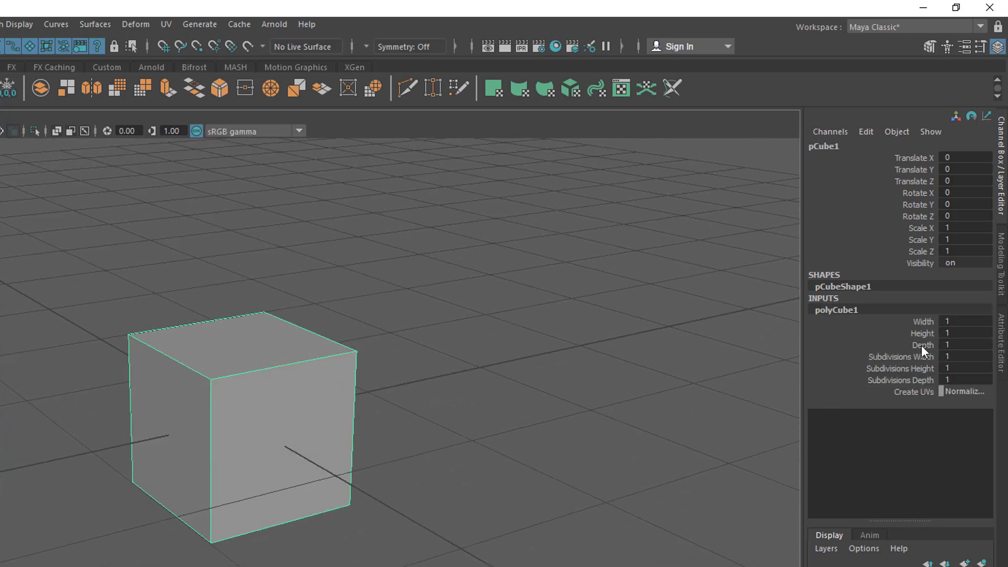
left_click(923, 322)
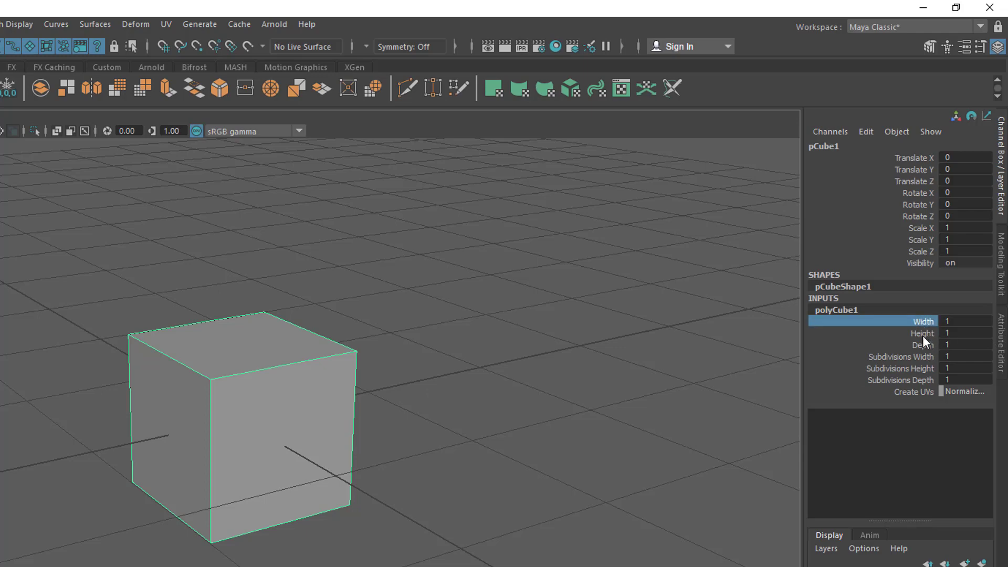
left_click(922, 344)
right_click_drag(415, 385, 186, 417, "alt")
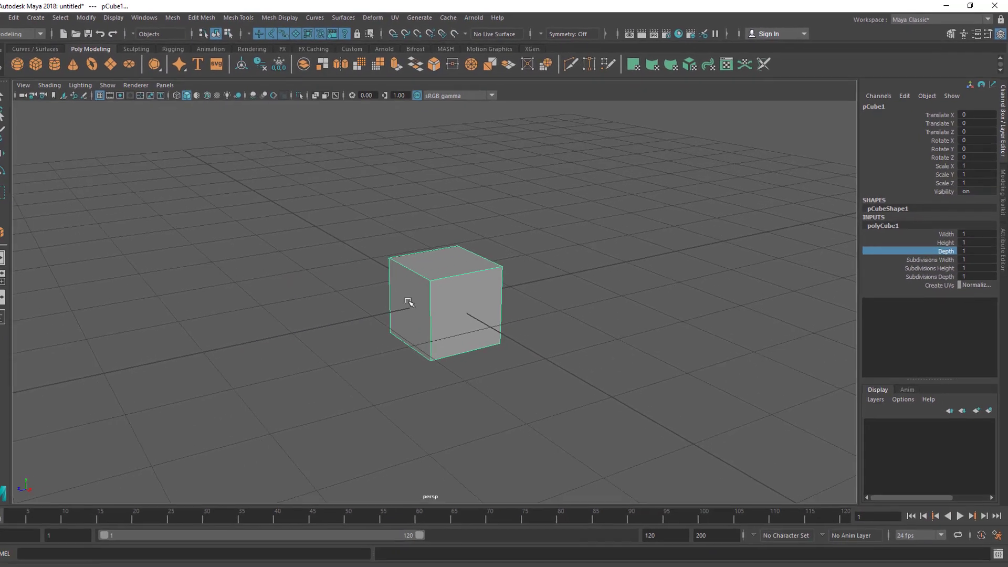
left_click_drag(186, 417, 254, 452, "alt")
middle_click_drag(580, 303, 584, 302, "alt")
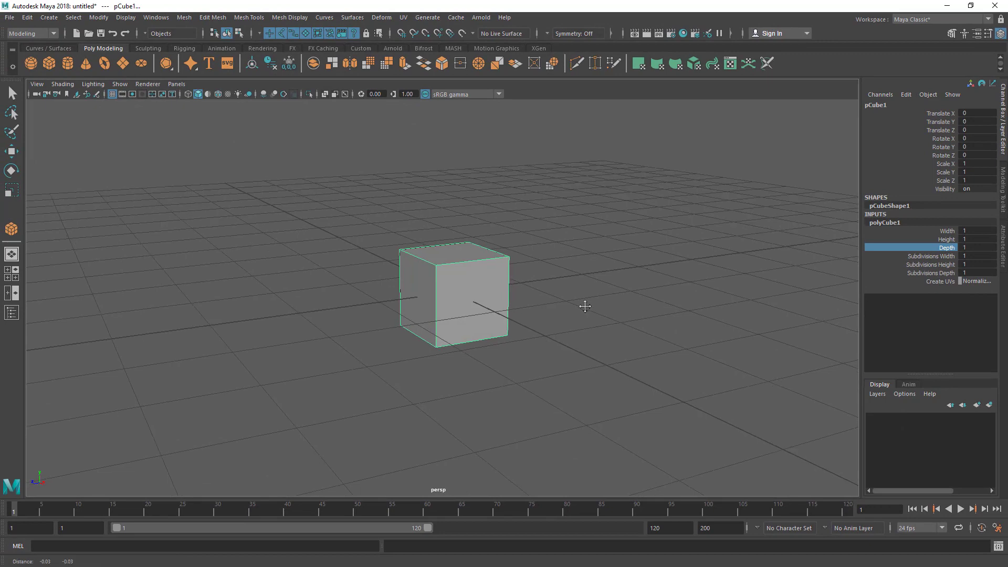
right_click_drag(584, 302, 376, 251, "alt")
middle_click_drag(524, 259, 524, 262, "alt")
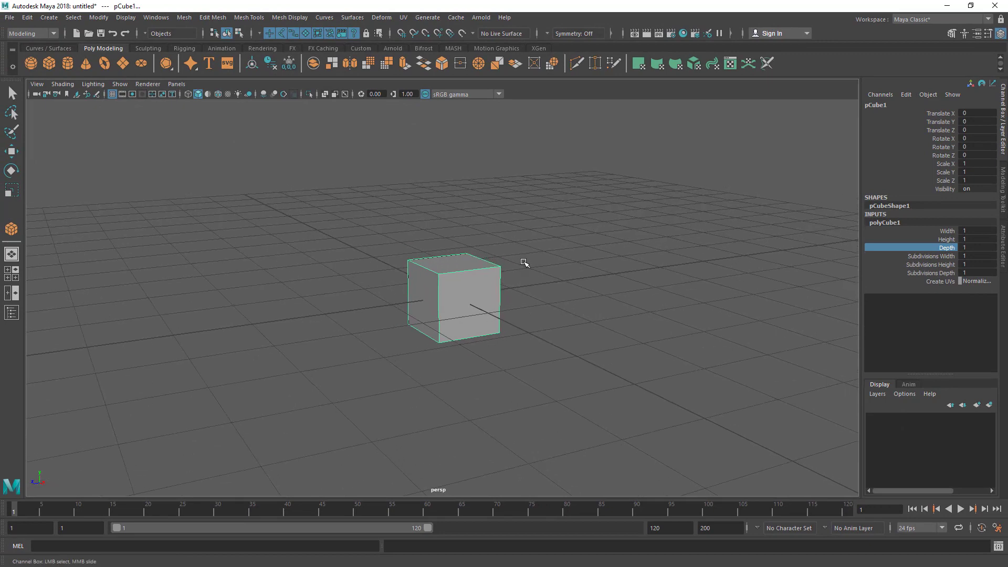
- Stretch the cube's Width interactively from the viewport to 6.5
left_click(948, 232)
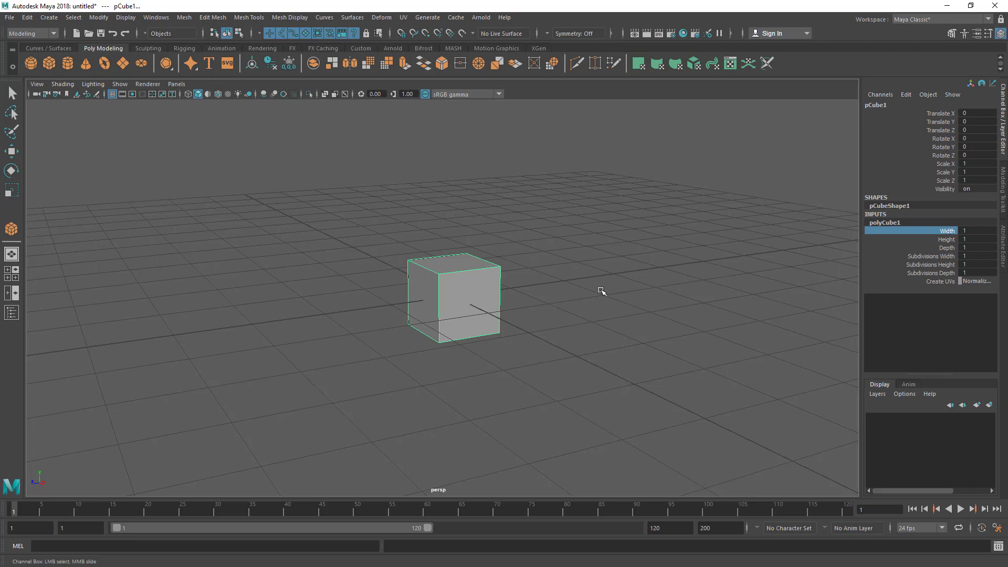
middle_click_drag(611, 290, 437, 312)
left_click_drag(438, 313, 496, 326, "alt")
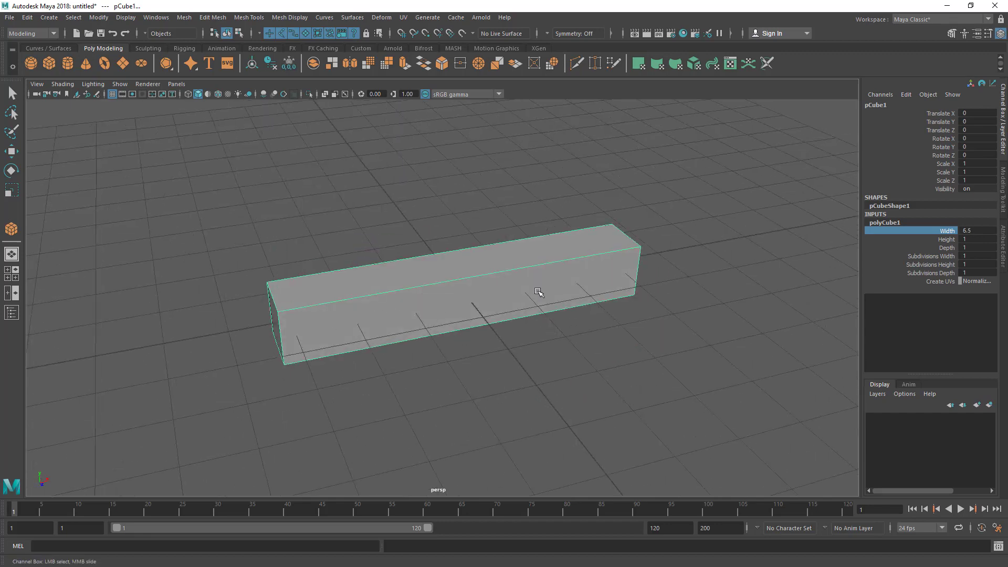
left_click_drag(621, 353, 529, 335, "alt")
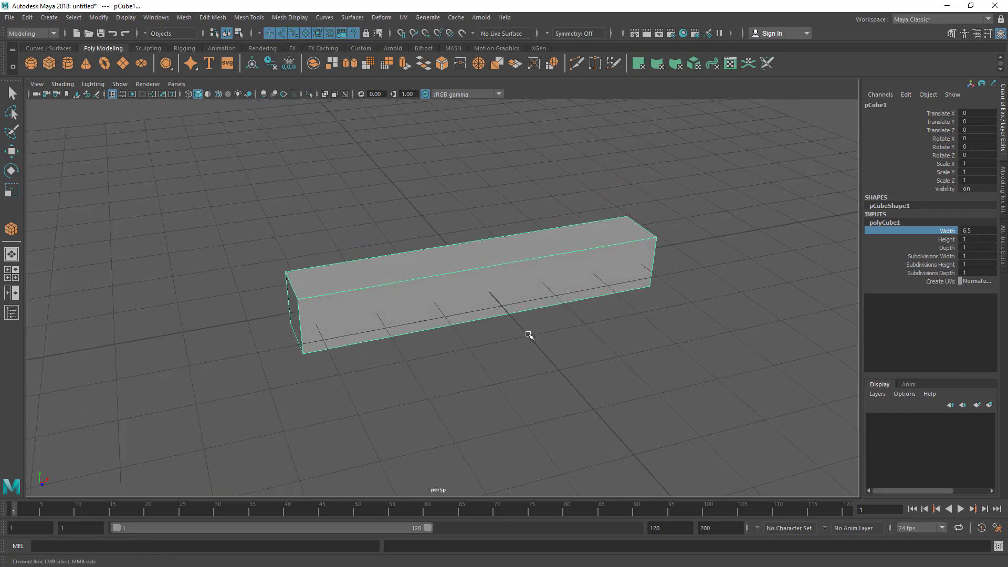
scroll(381, 374, "down", 1)
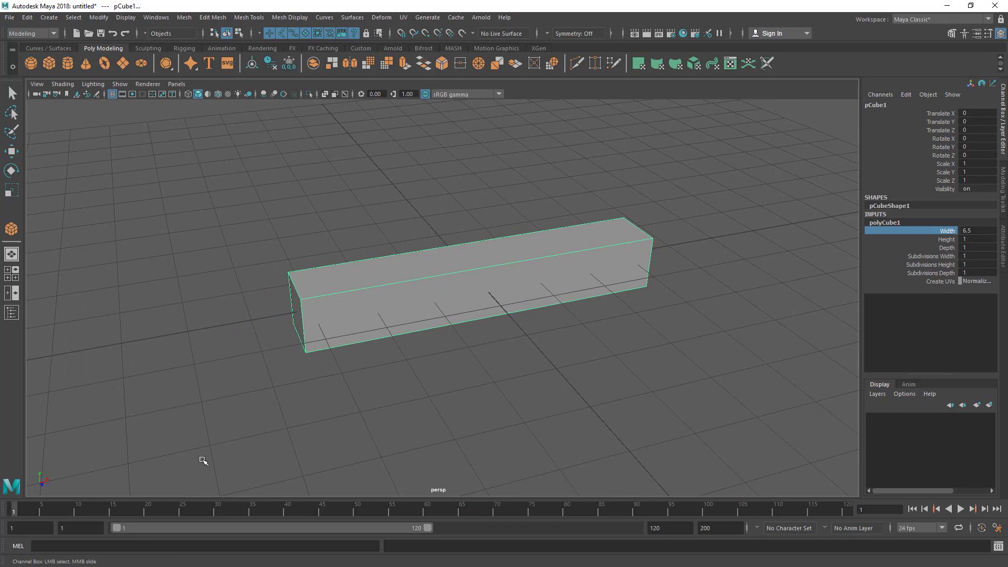
left_click_drag(203, 460, 469, 383, "alt")
- Raise the cube's Height to 5.8 and its Depth to 10.7 interactively from the viewport
left_click(953, 239)
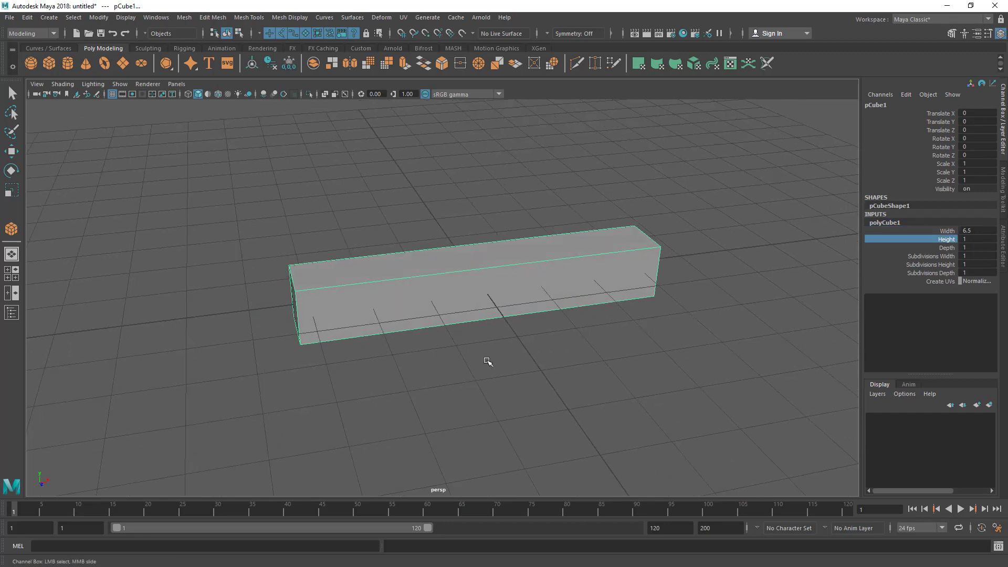
middle_click_drag(488, 361, 577, 336)
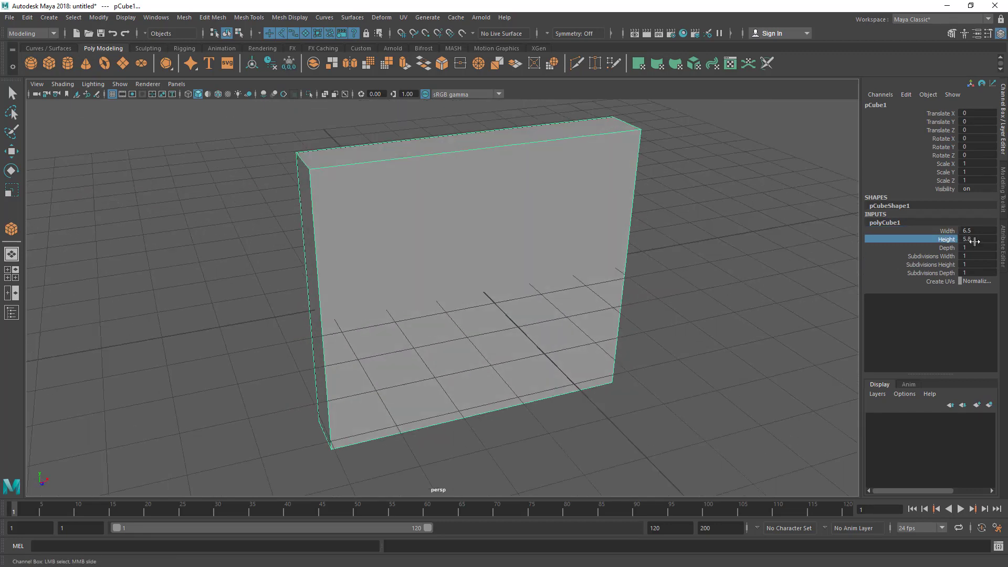
left_click(950, 247)
middle_click_drag(504, 323, 645, 322)
- Undo the cube's Width, Height and Depth changes
key("ctrl+z")
key("ctrl+z")
key("ctrl+z")
key("ctrl+z")
key("ctrl+z")
key("ctrl+z")
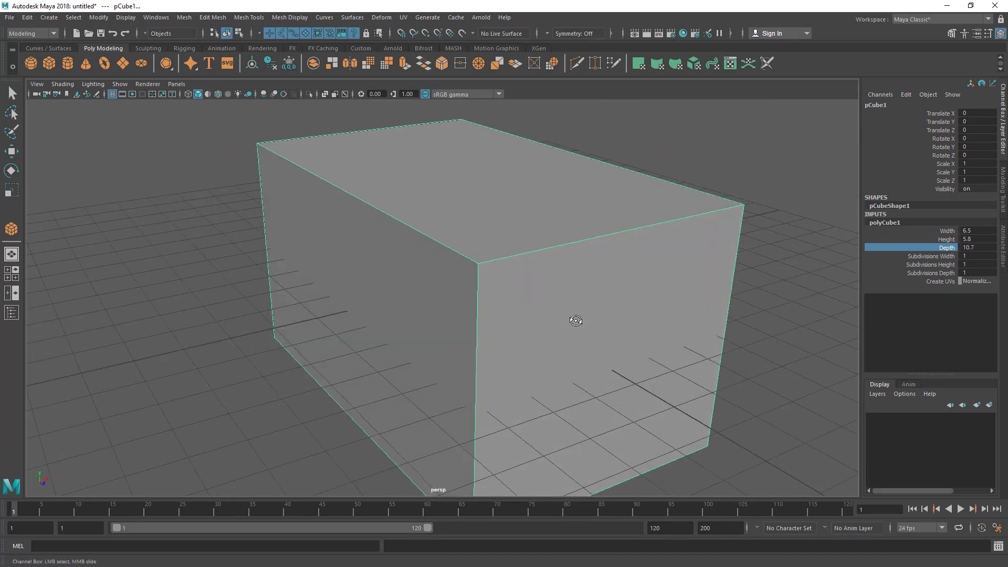
key("ctrl+z")
key("ctrl+z")
key("ctrl+z")
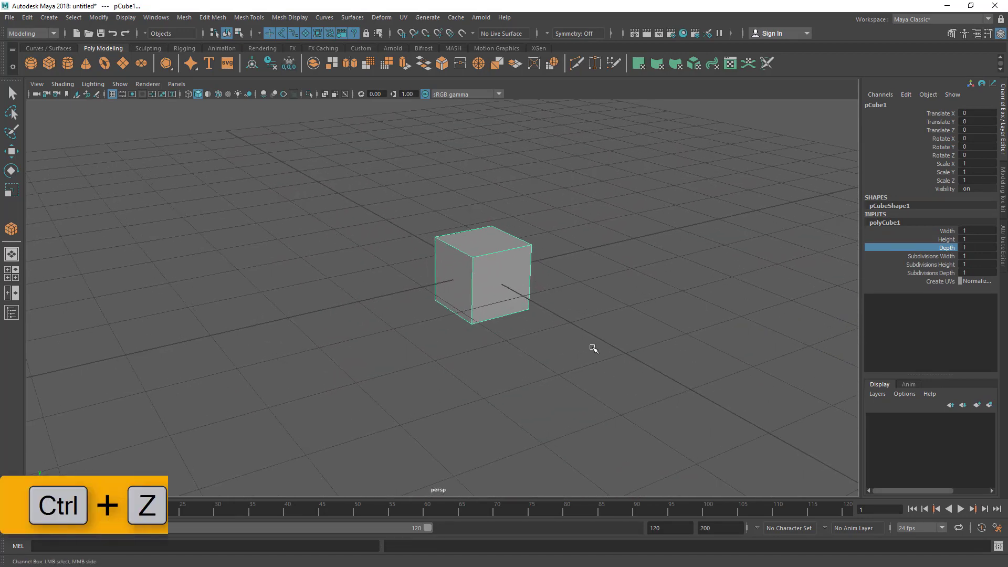
key("ctrl+z")
key("ctrl+z")
key("ctrl+z")
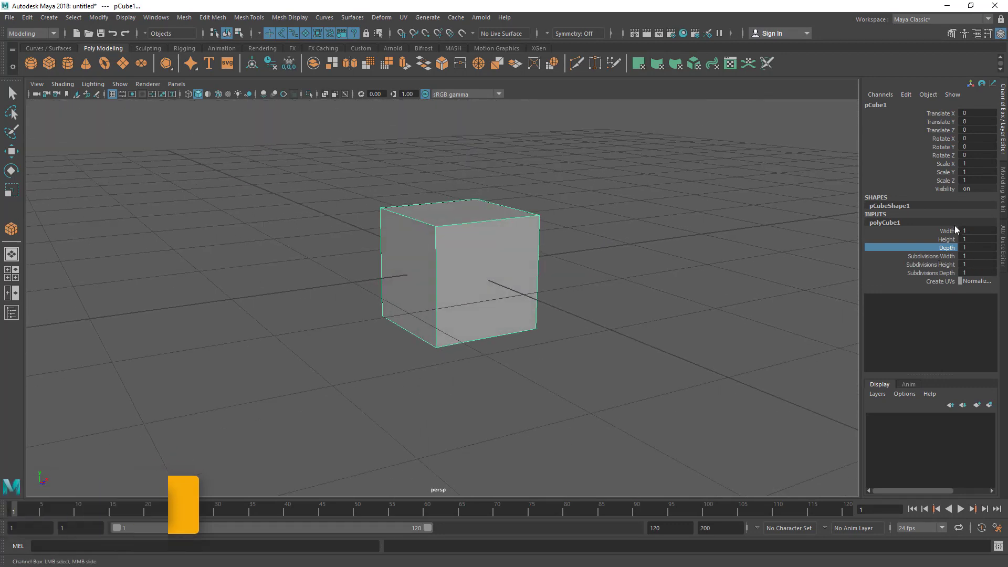
- Set the cube's Width to 2 by entering the value directly
left_click_drag(968, 231, 972, 248)
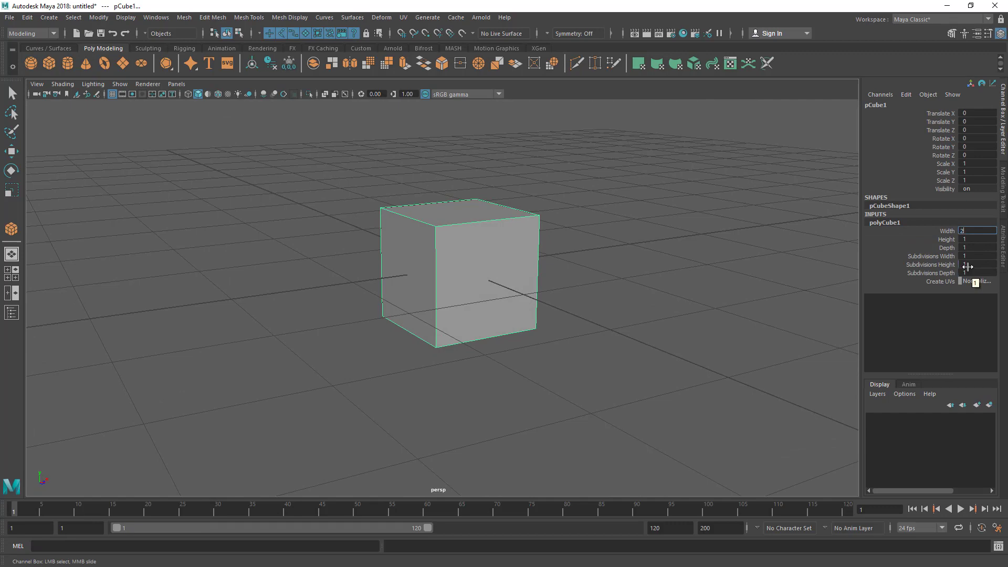
key("Return")
left_click_drag(607, 333, 641, 326, "alt")
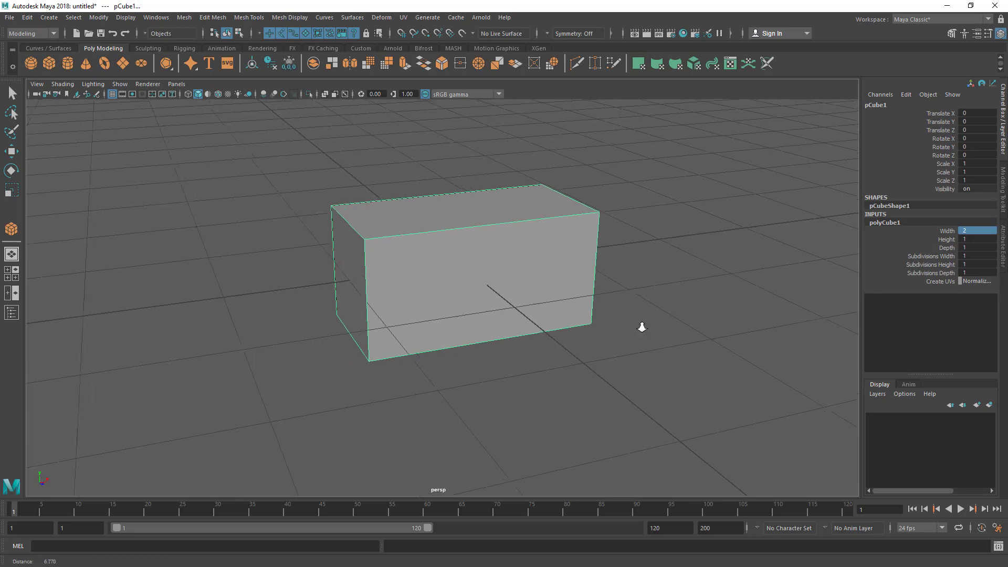
- Try stretching the cube's Width interactively to 4.5, and reset it to 1
left_click(947, 232)
middle_click_drag(635, 273, 640, 276, "alt")
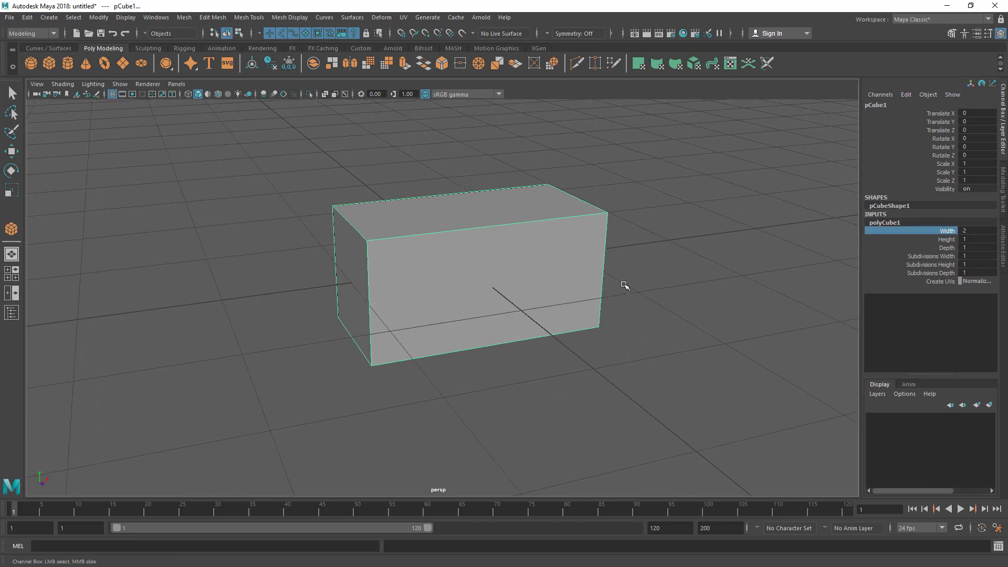
left_click(978, 232)
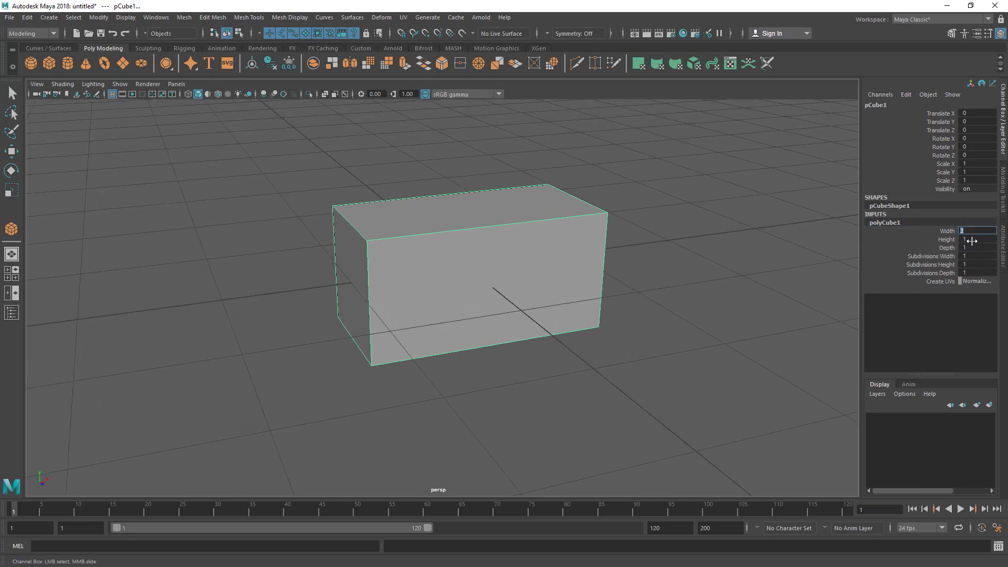
key("Tab")
left_click(948, 232)
middle_click_drag(676, 295, 748, 296)
right_click_drag(748, 297, 339, 304, "alt")
middle_click_drag(519, 302, 326, 315)
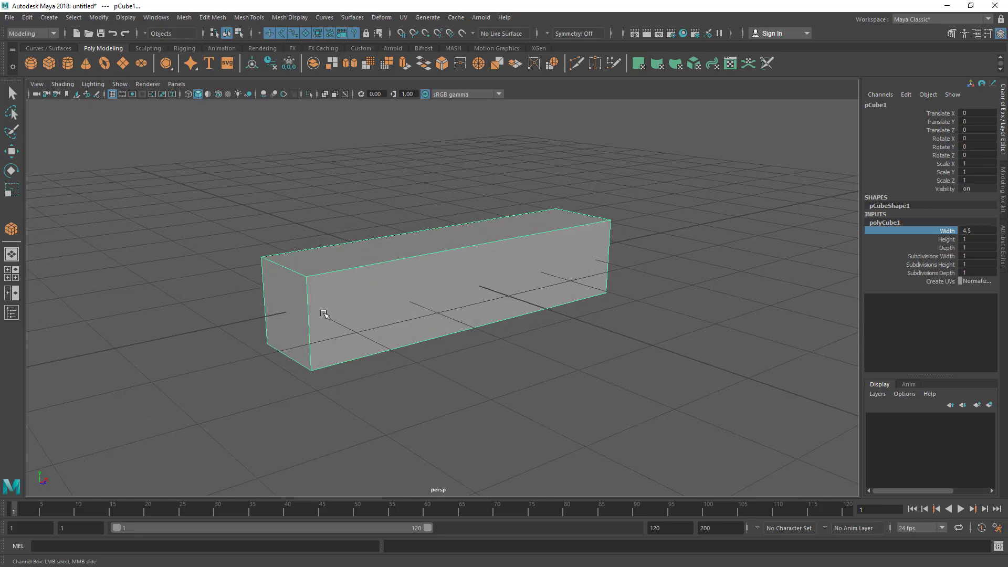
middle_click_drag(551, 310, 510, 317)
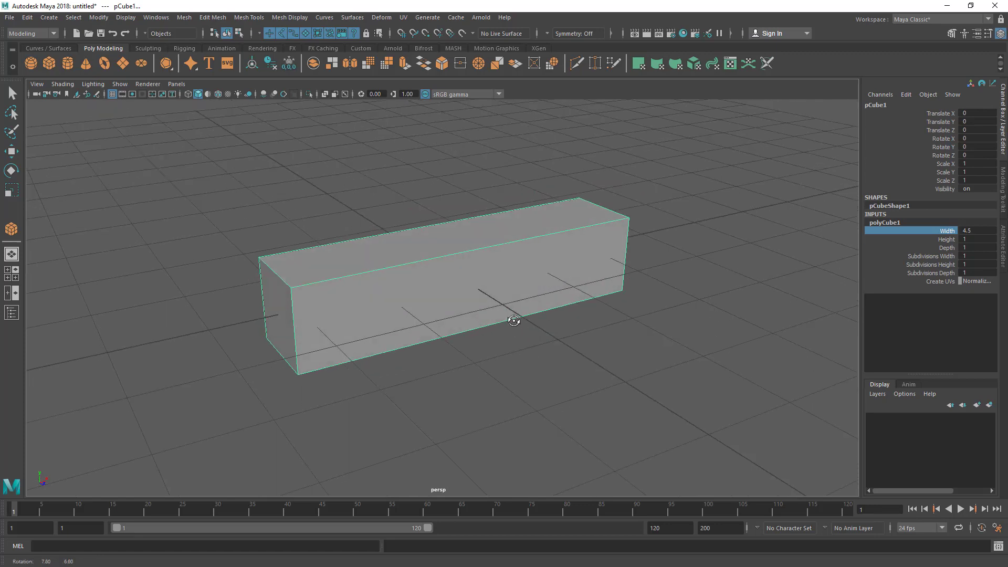
left_click(975, 229)
key("Return")
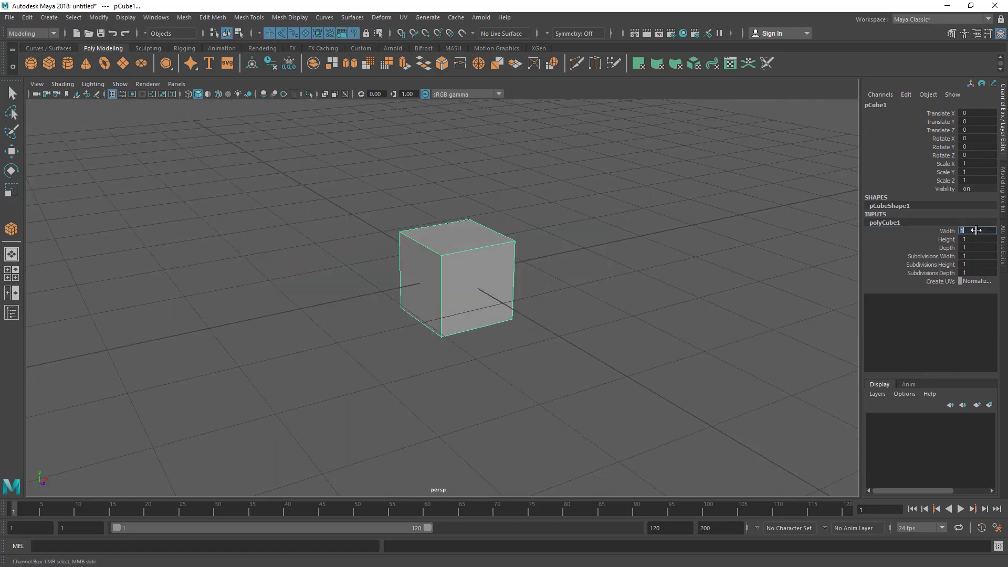
- Raise the cube's Subdivisions Width to 2 and its Subdivisions Height to 3 interactively
right_click_drag(569, 316, 637, 323, "alt")
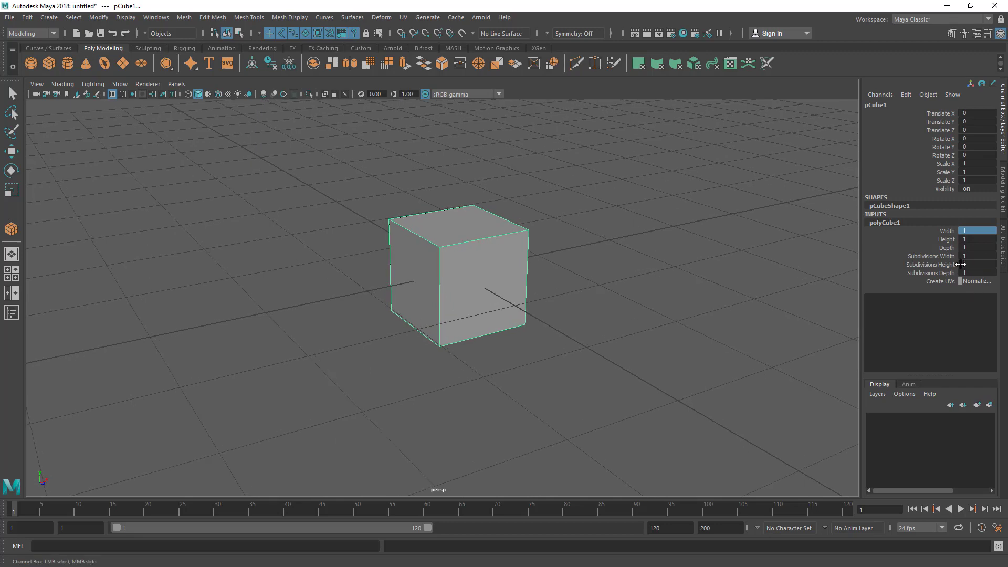
scroll(543, 323, "up", 2)
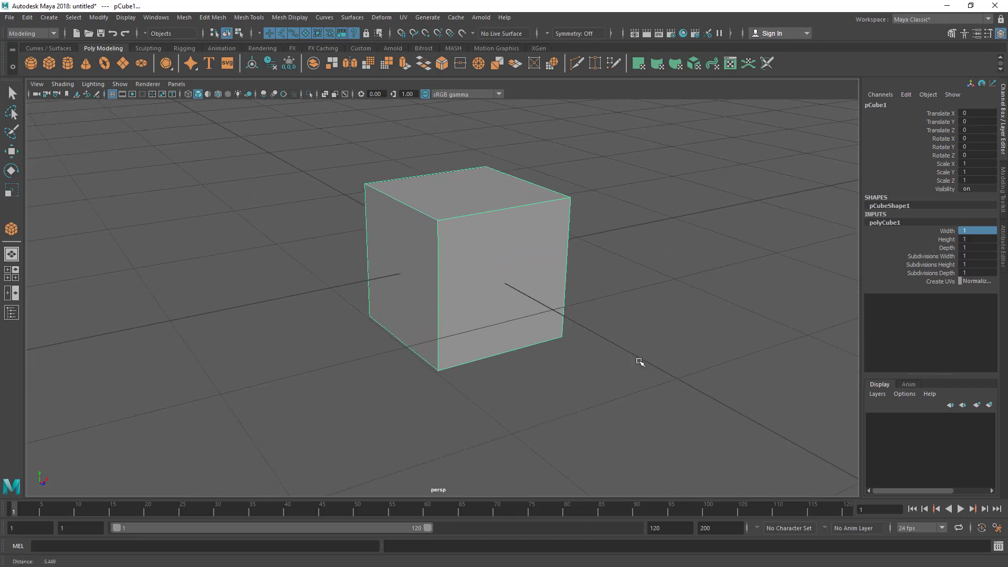
left_click(940, 256)
mouse_move(546, 283)
middle_mouse_down()
mouse_move(604, 282)
mouse_move(548, 283)
middle_mouse_up()
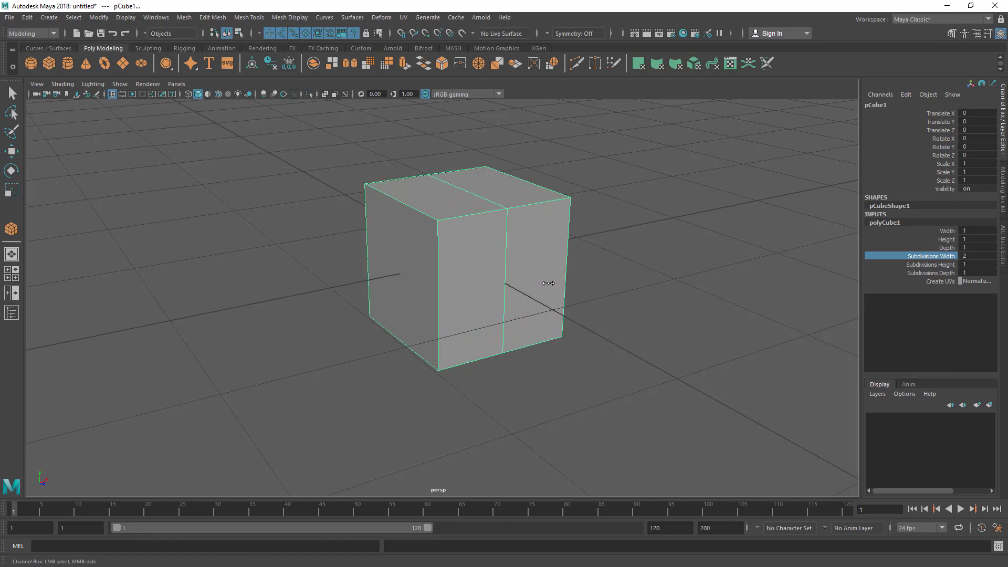
left_click(934, 265)
middle_click_drag(560, 342, 597, 350)
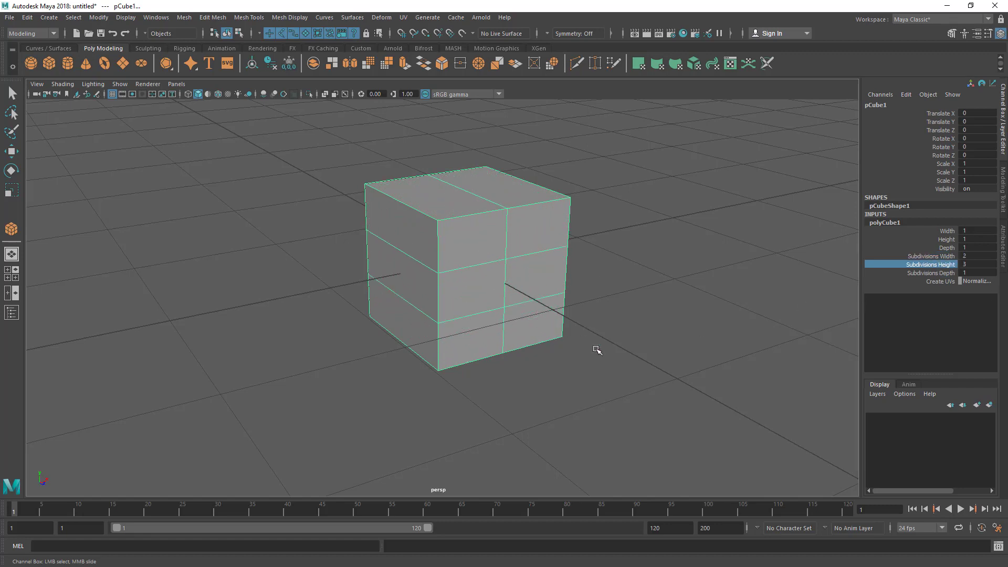
left_click_drag(597, 349, 600, 365, "alt")
- Replace the cube with a polygon cylinder and expand its polyCylinder1 creation inputs
left_click_drag(661, 209, 612, 236)
left_click(468, 299)
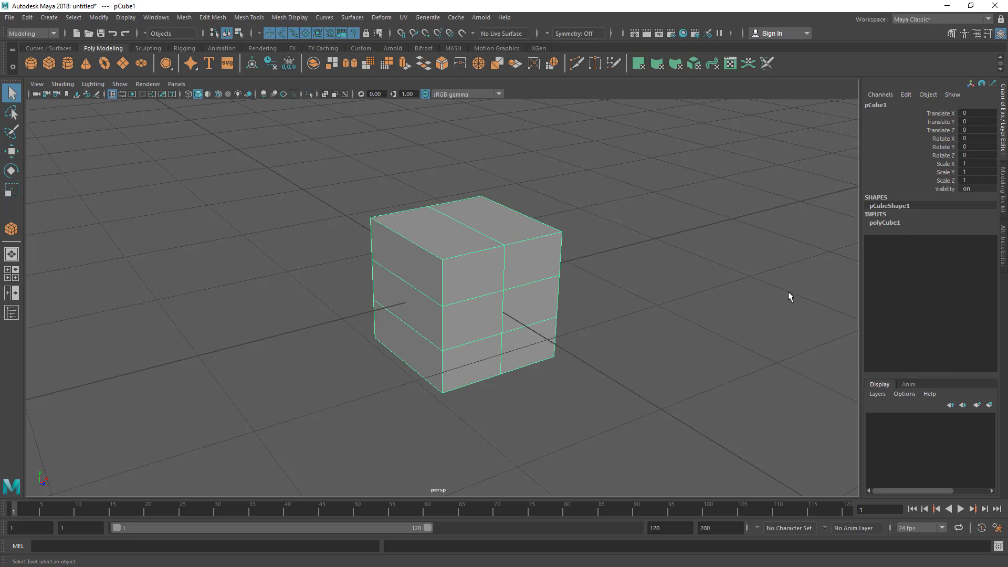
key("Delete")
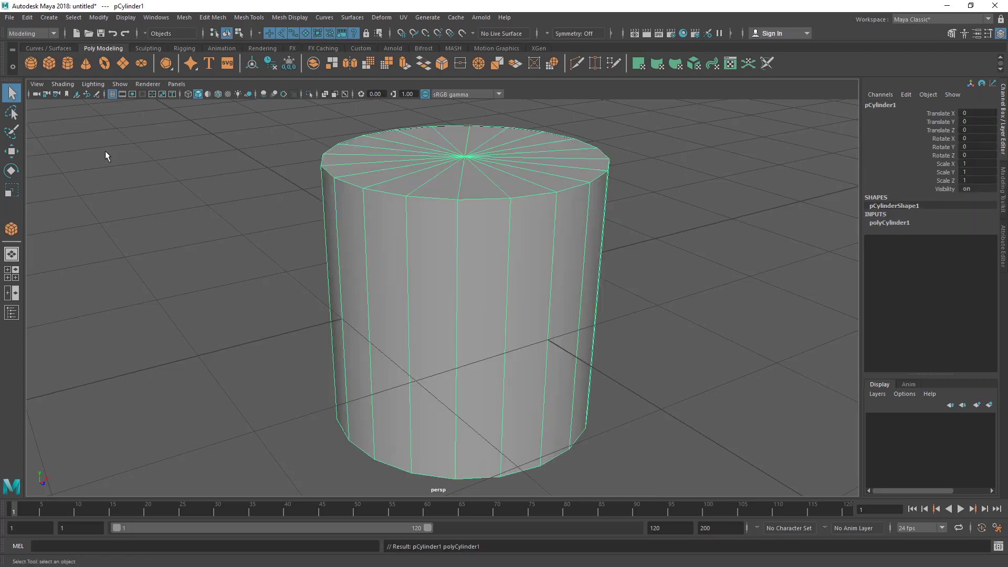
left_click(898, 223)
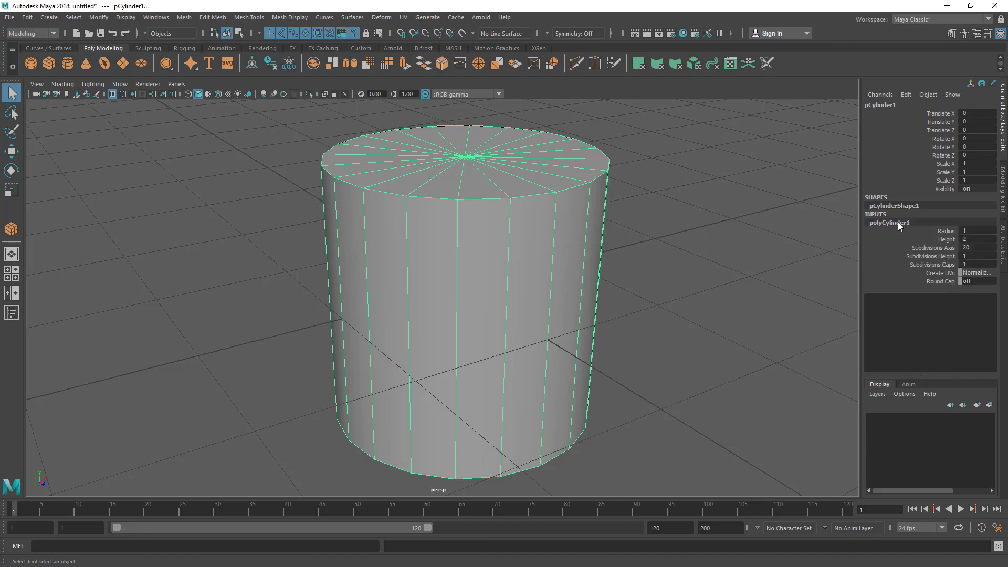
scroll(448, 293, "down", 4)
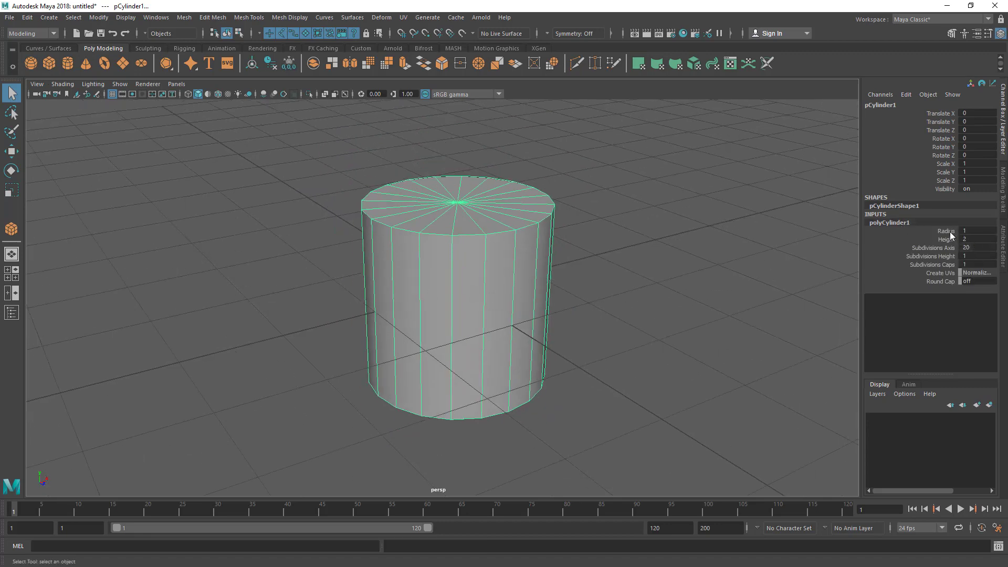
- Try widening the cylinder's Radius interactively to 2.1, and return it to 1
left_click_drag(949, 231, 947, 241)
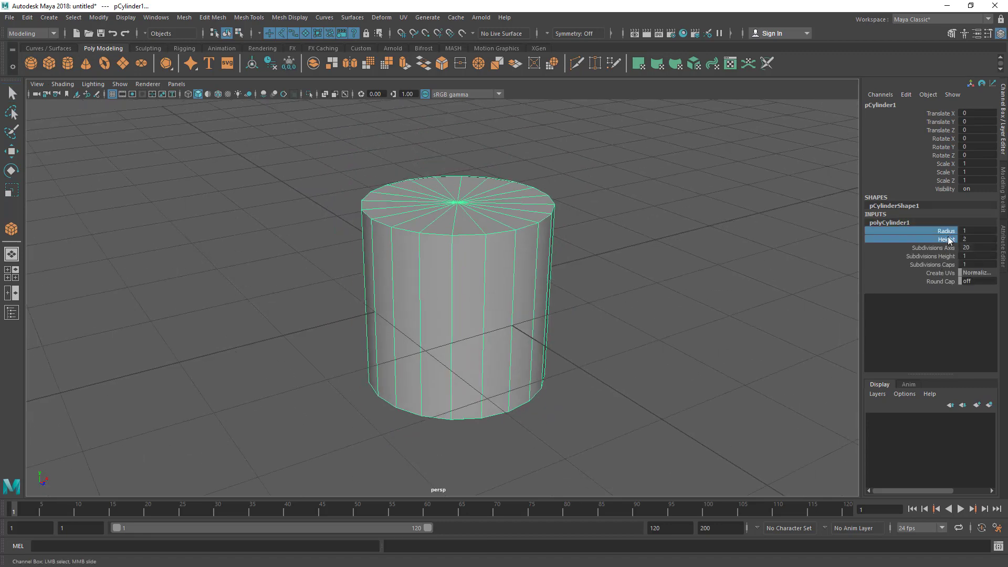
left_click(949, 240, "ctrl")
middle_click_drag(576, 292, 603, 263)
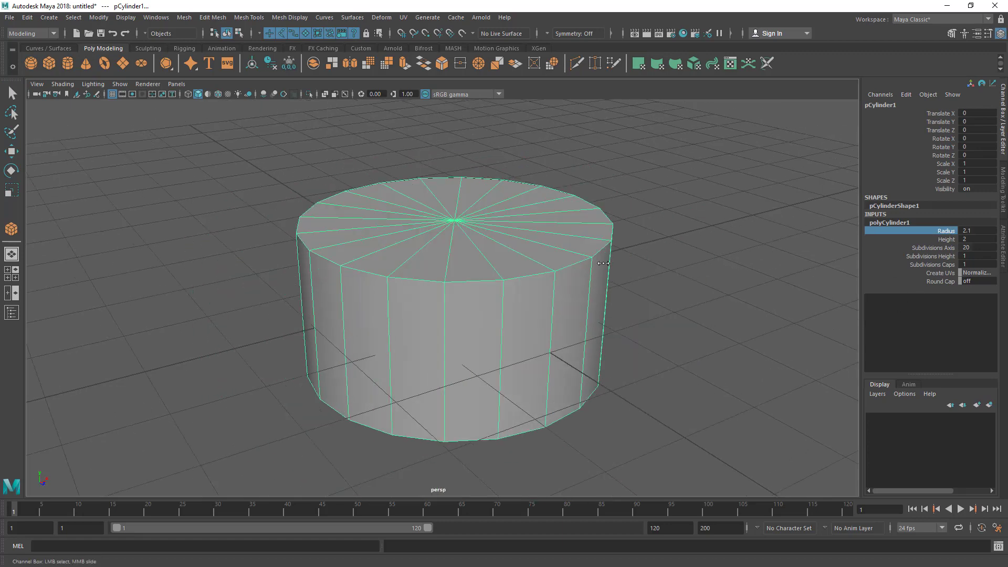
middle_click_drag(947, 243, 413, 314)
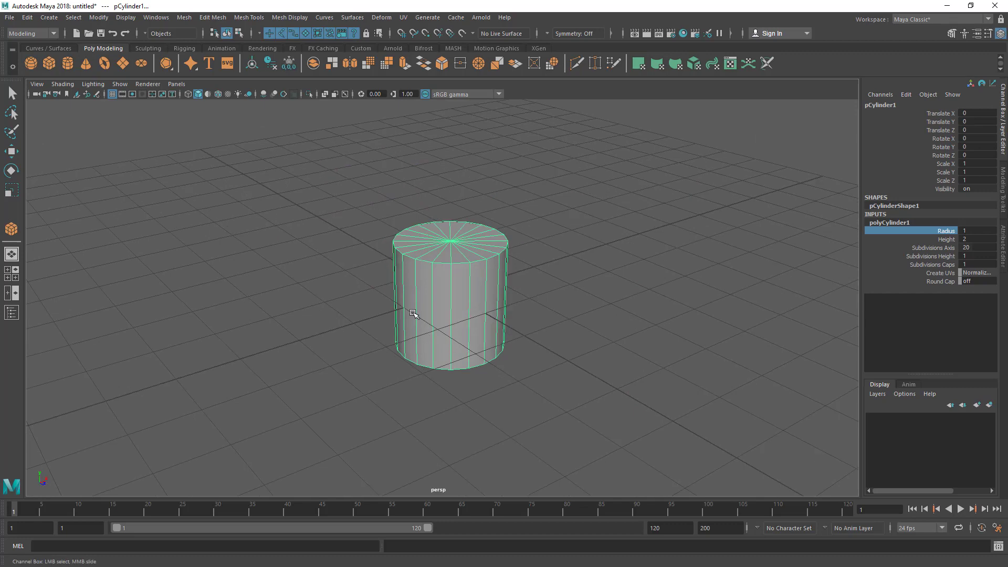
- Raise the cylinder's Radius to 2.9 interactively
left_click(946, 240)
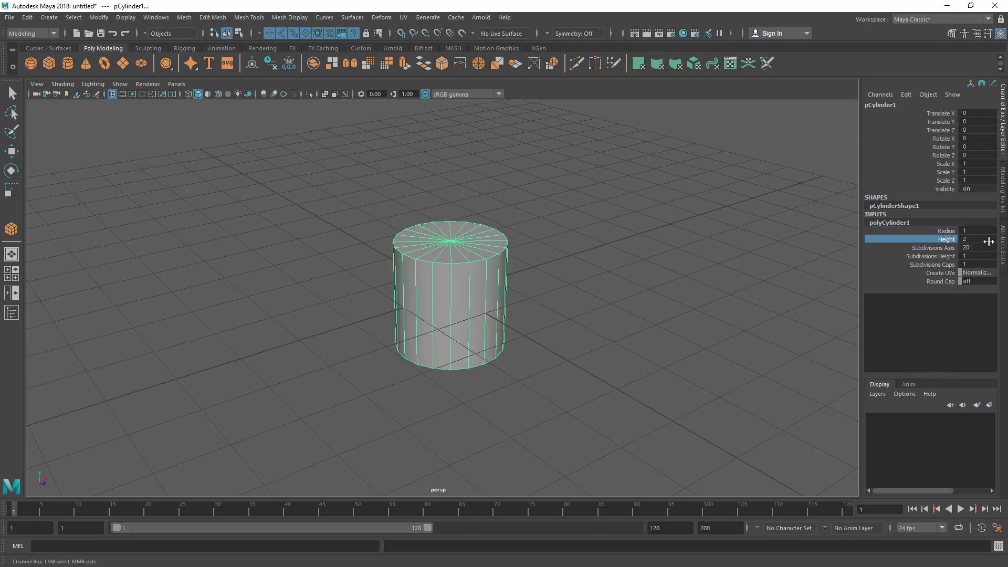
left_click(951, 231)
middle_click_drag(580, 292, 600, 297)
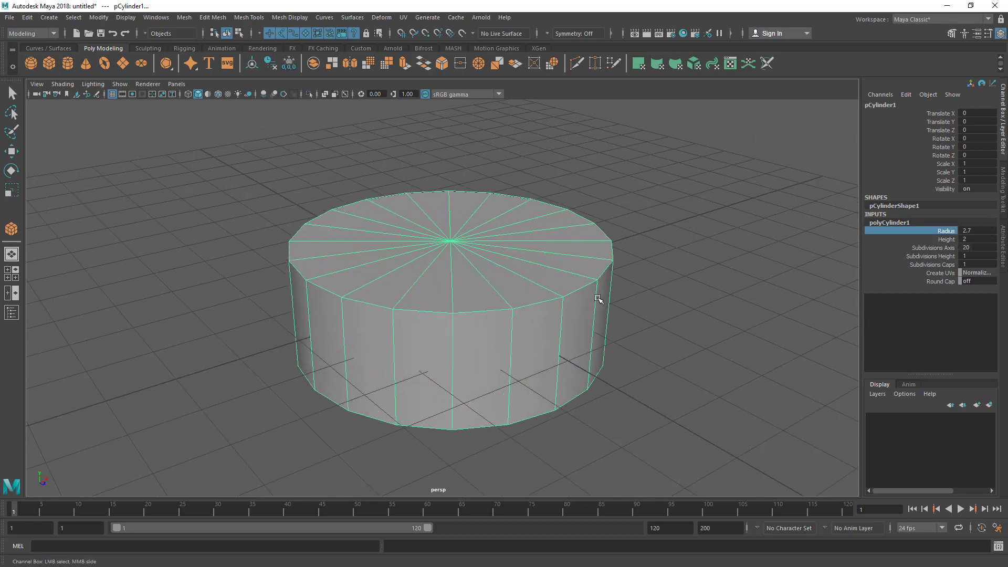
scroll(450, 253, "down", 2)
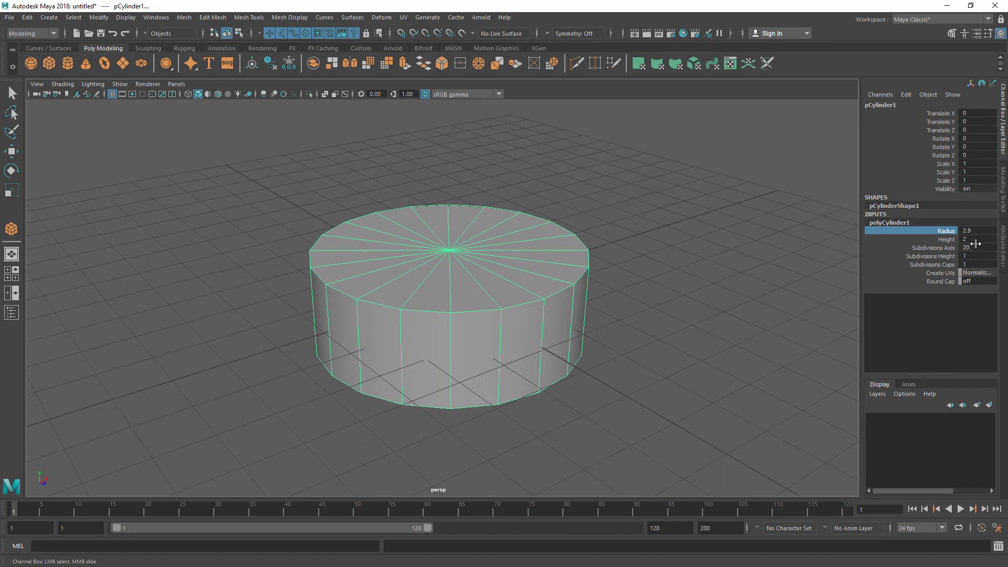
scroll(593, 312, "down", 2)
left_click_drag(592, 310, 526, 281, "alt")
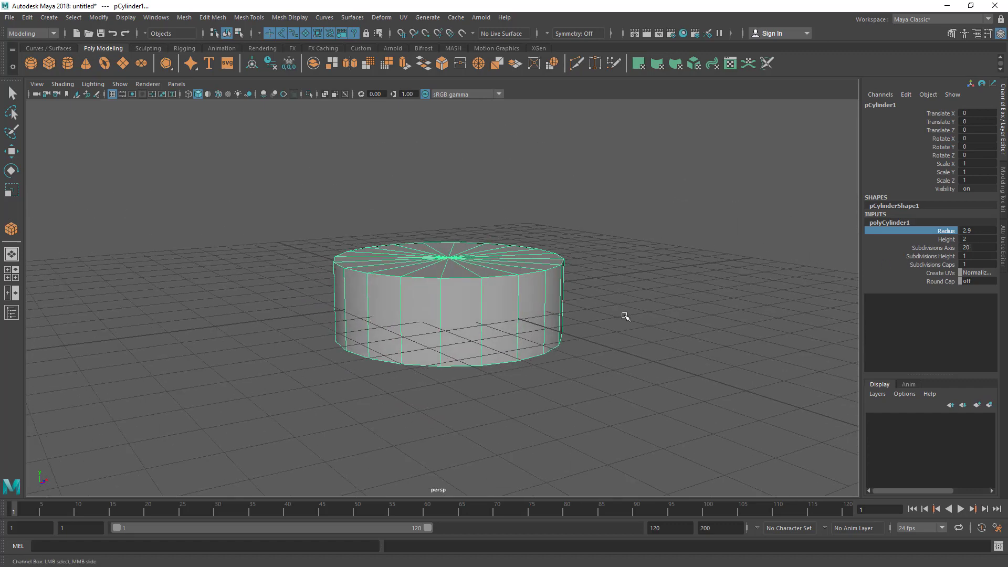
- Undo a further Radius adjustment and lower the cylinder's Height to 1.5 interactively
middle_click_drag(624, 315, 636, 313)
key("ctrl+z")
left_click(950, 240)
mouse_move(567, 269)
middle_mouse_down()
mouse_move(603, 269)
mouse_move(569, 269)
middle_mouse_up()
left_click_drag(588, 305, 618, 325, "alt")
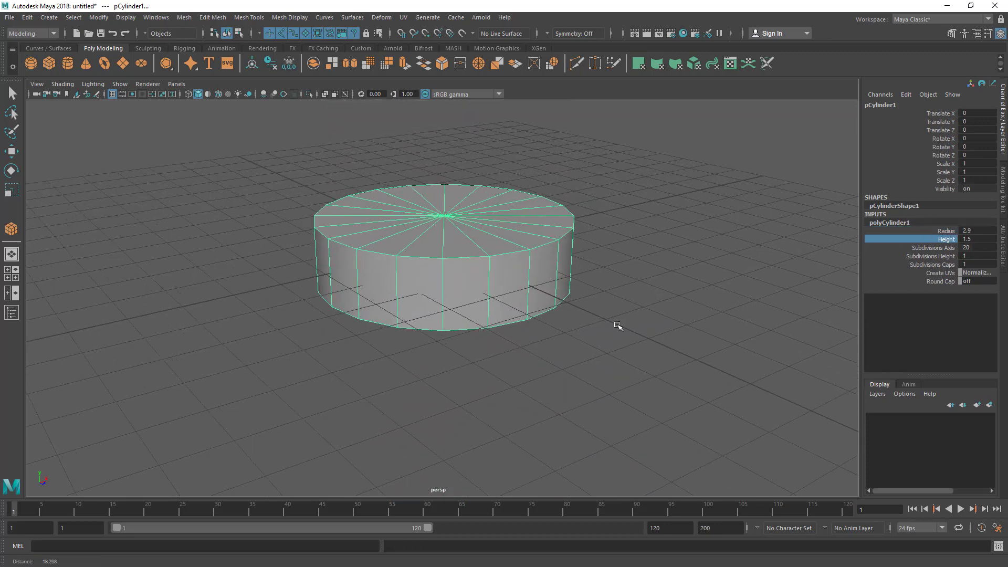
scroll(604, 291, "up", 1)
- Vary the cylinder's Subdivisions Axis interactively, first down to 6 and finally up to 46
left_click(945, 249)
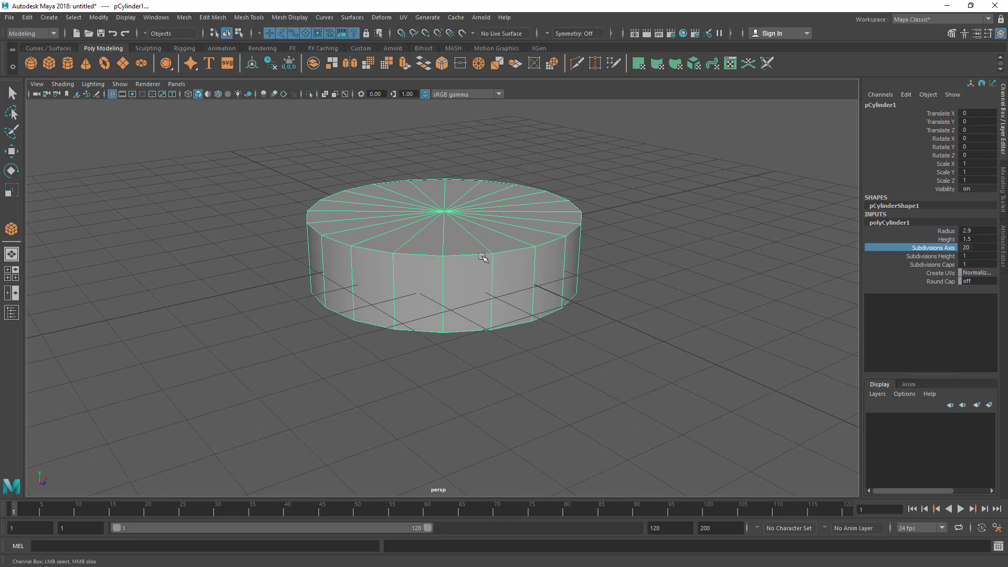
scroll(544, 297, "up", 3)
mouse_move(480, 255)
left_mouse_down("alt")
mouse_move(544, 297)
mouse_move(474, 245)
left_mouse_up("alt")
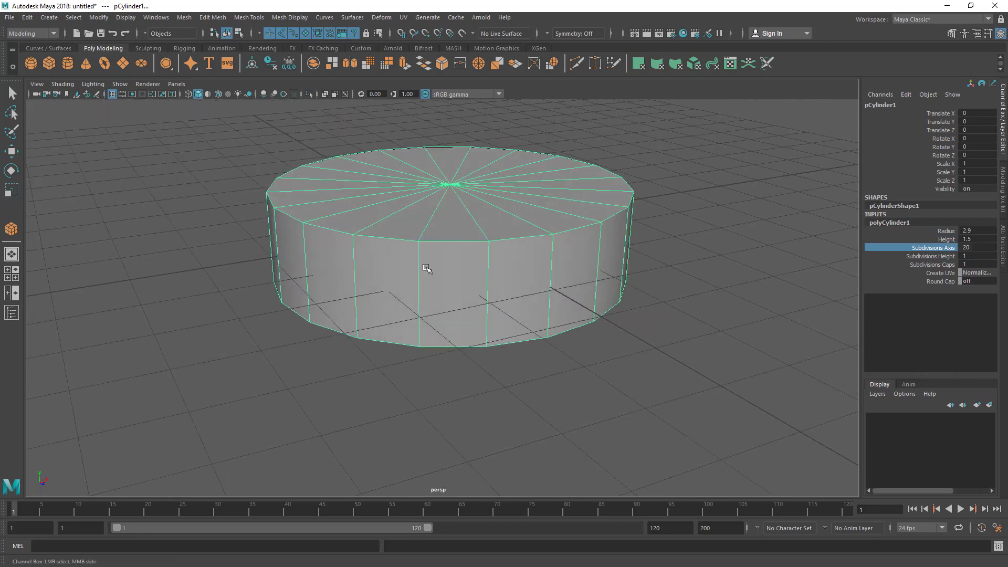
left_click_drag(361, 317, 401, 306, "alt")
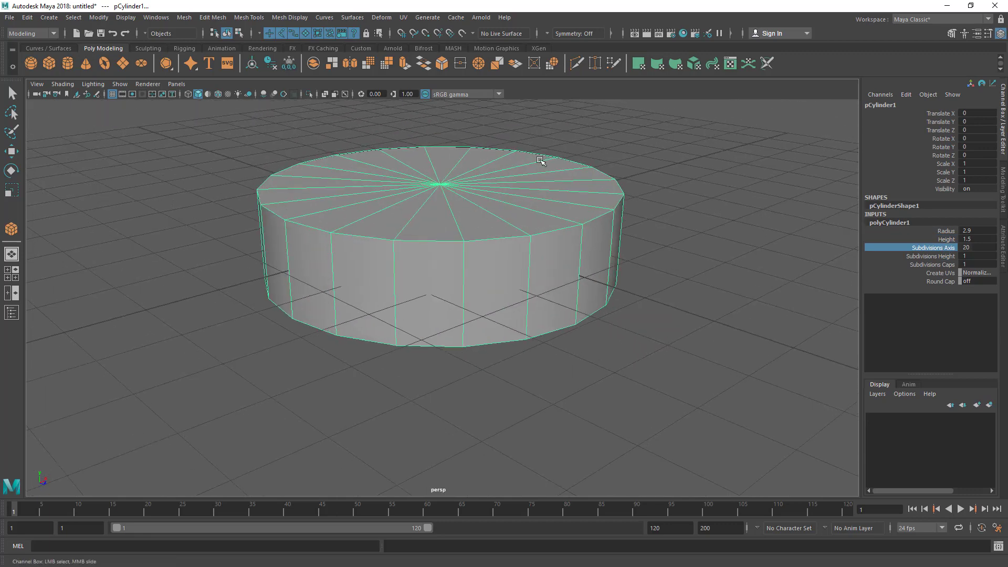
middle_click_drag(647, 265, 572, 279)
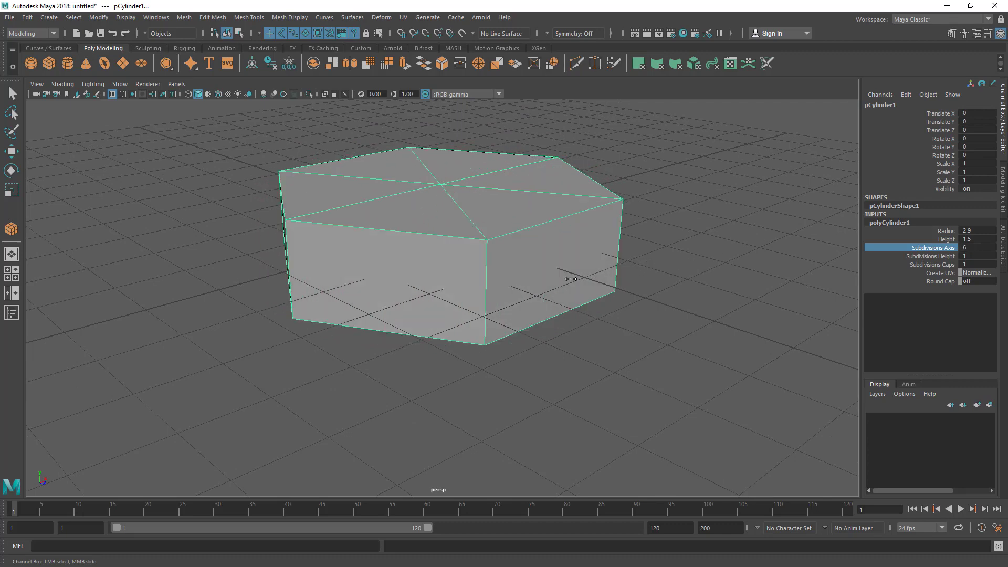
middle_click_drag(567, 310, 675, 308)
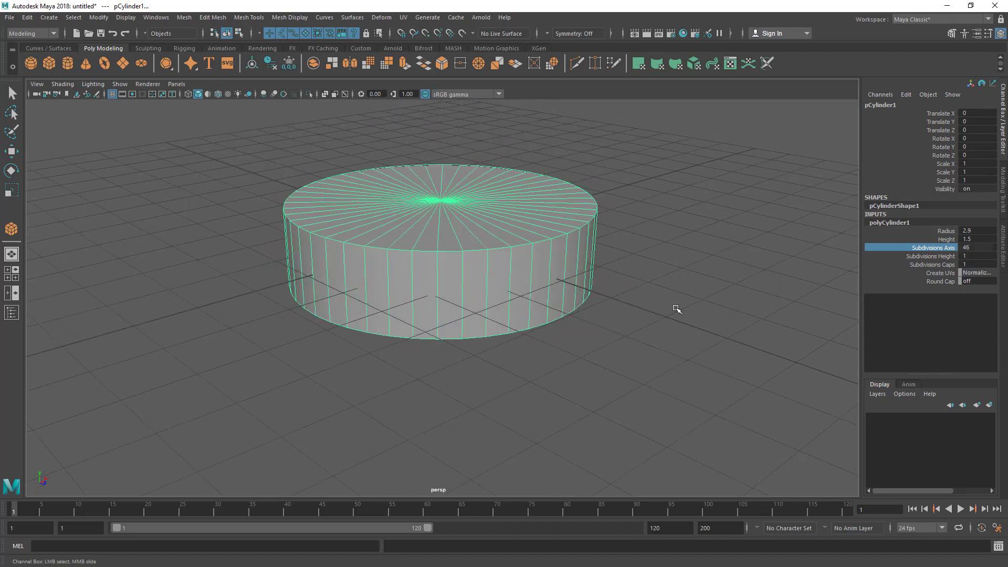
left_click_drag(675, 308, 688, 291, "alt")
- Try raising the cylinder's Subdivisions Height to 15 interactively, and undo the change
left_click(936, 256)
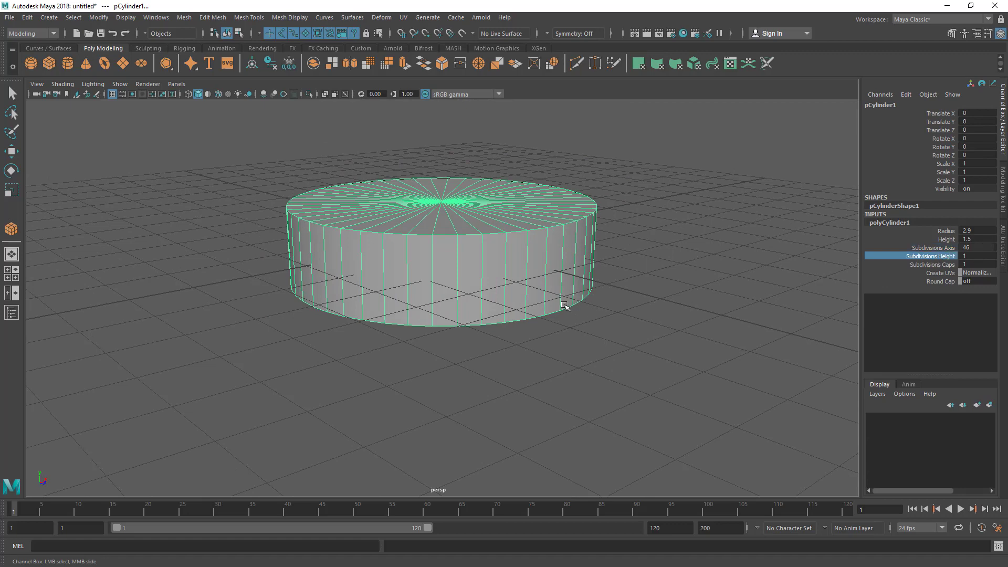
right_click_drag(490, 271, 517, 323, "alt")
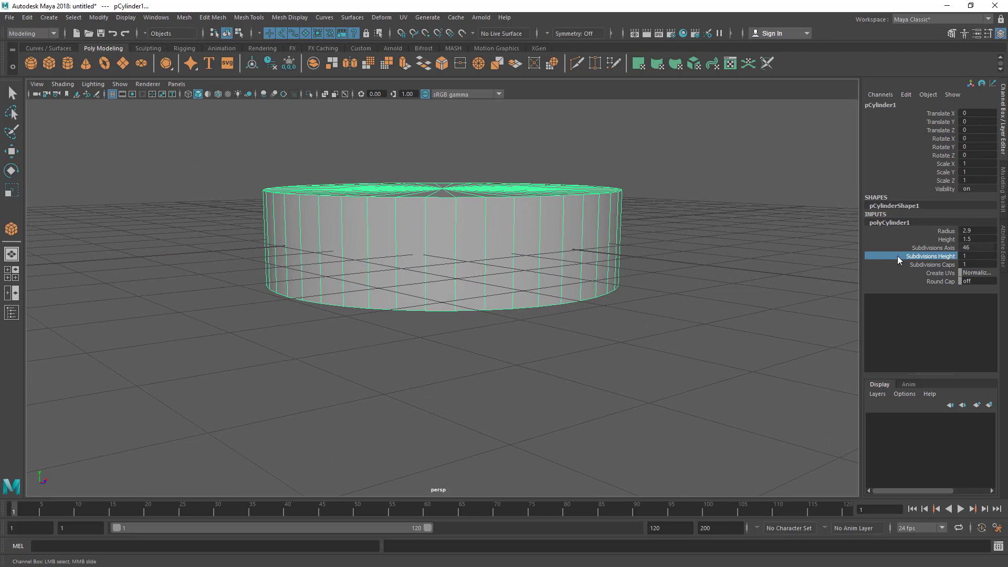
middle_click_drag(451, 250, 523, 255)
left_click_drag(524, 255, 492, 287, "alt")
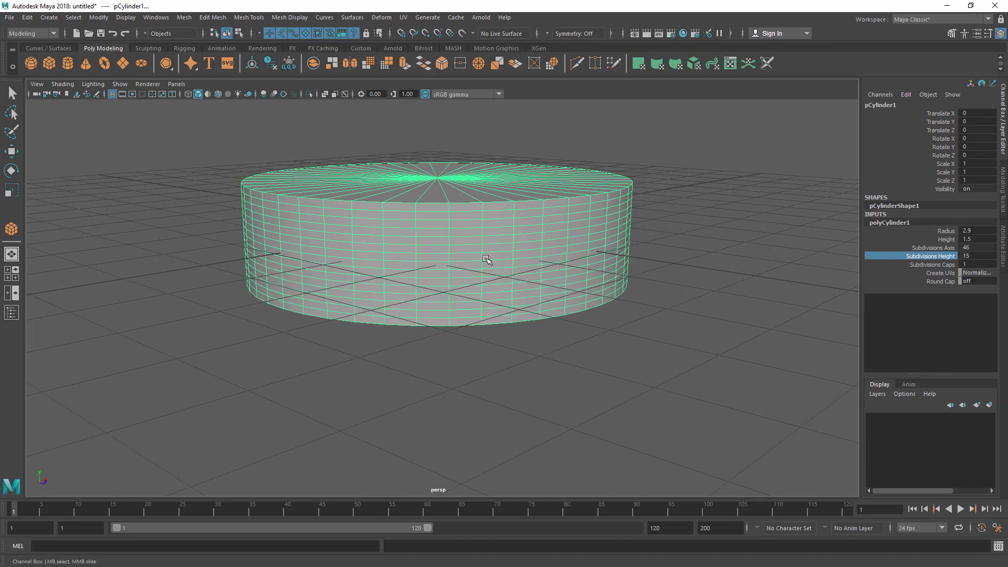
key("ctrl+z")
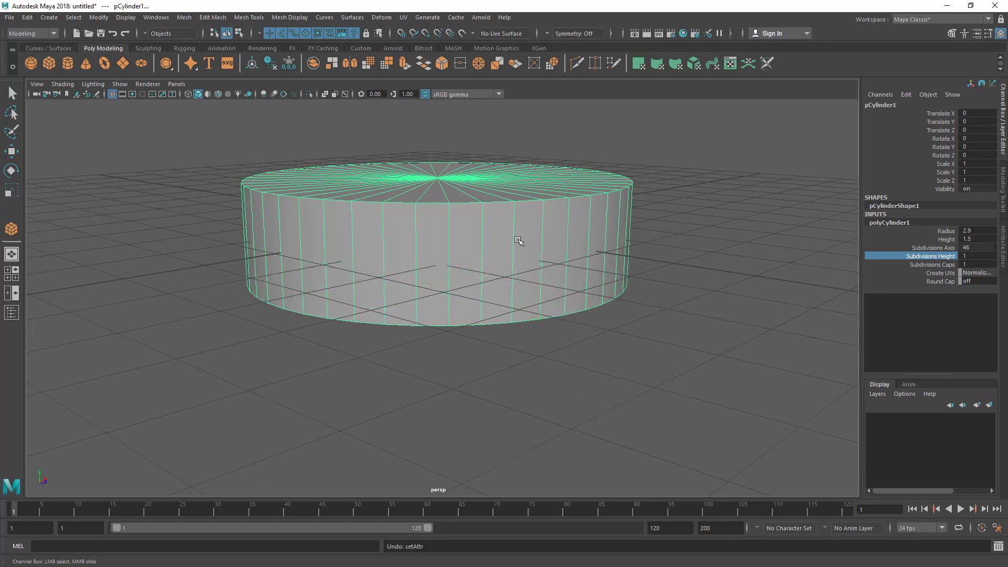
scroll(525, 341, "up", 2)
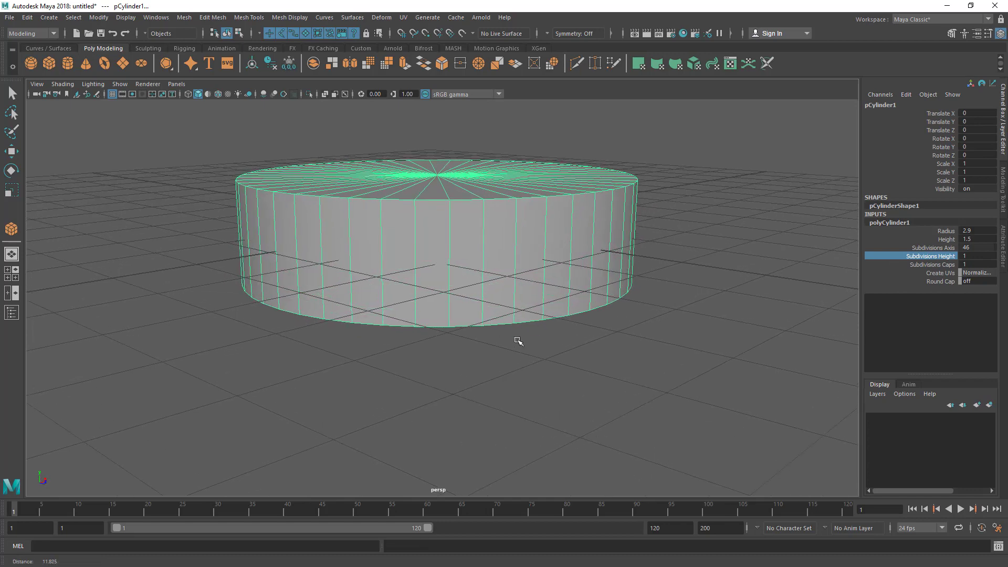
- Try raising the cylinder's Subdivisions Caps to 10 interactively, and undo the change
left_click(924, 263)
left_click_drag(513, 239, 529, 270, "alt")
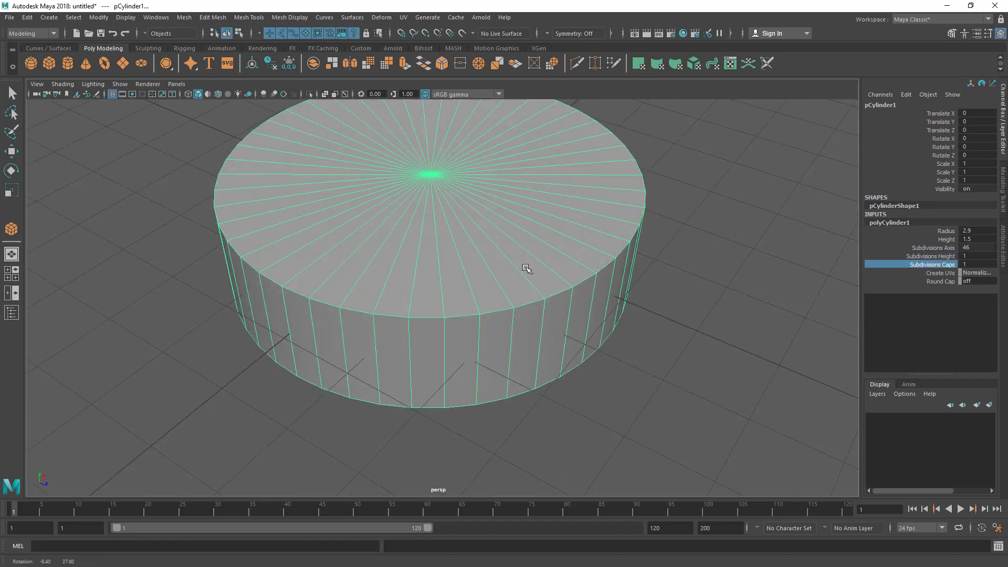
middle_click_drag(539, 174, 541, 223, "alt")
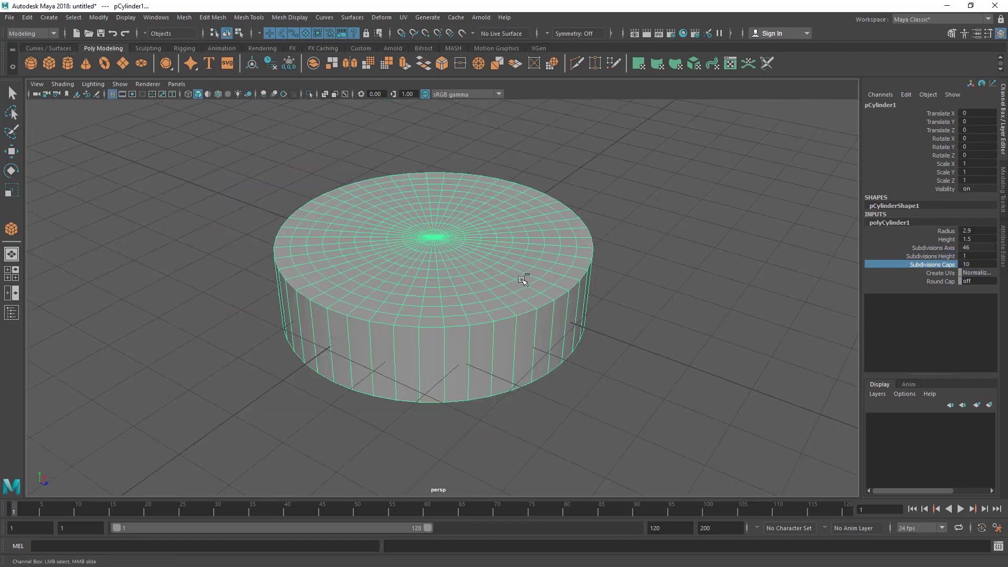
key("ctrl+z")
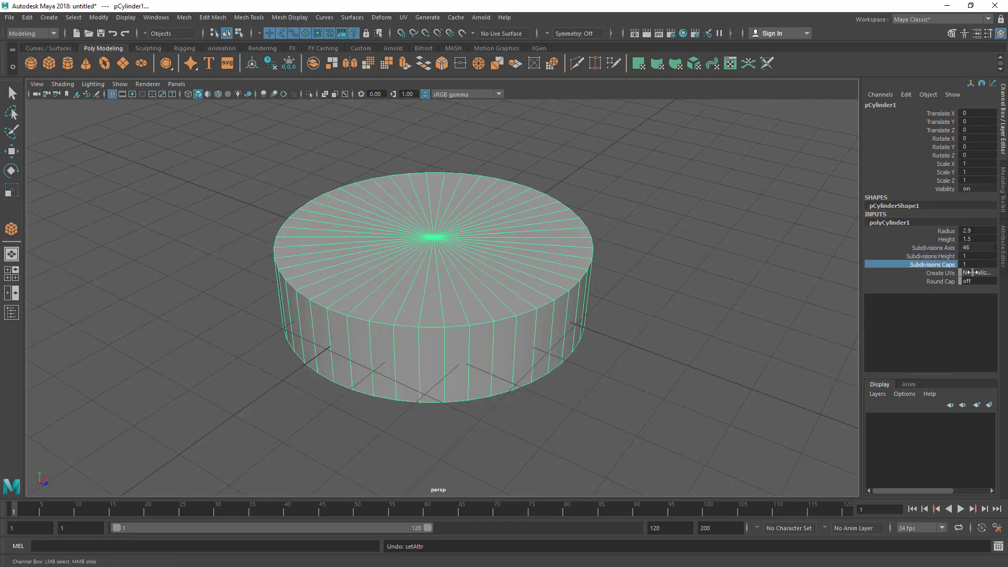
right_click_drag(544, 331, 545, 331, "alt")
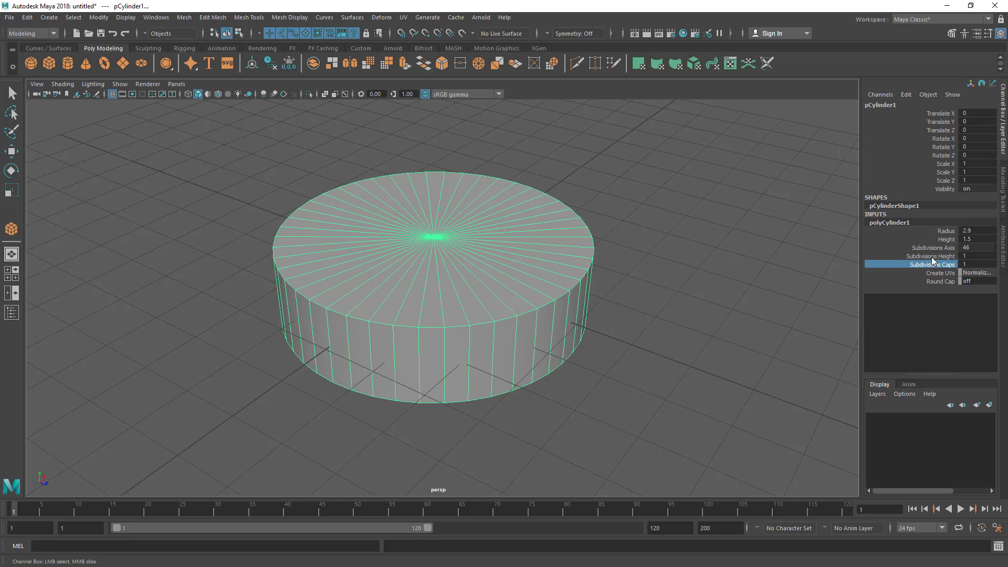
- Try a Subdivisions Height of 7 on the cylinder's side wall, and undo it
left_click(930, 256)
middle_click_drag(574, 265, 546, 322)
scroll(508, 352, "up", 1)
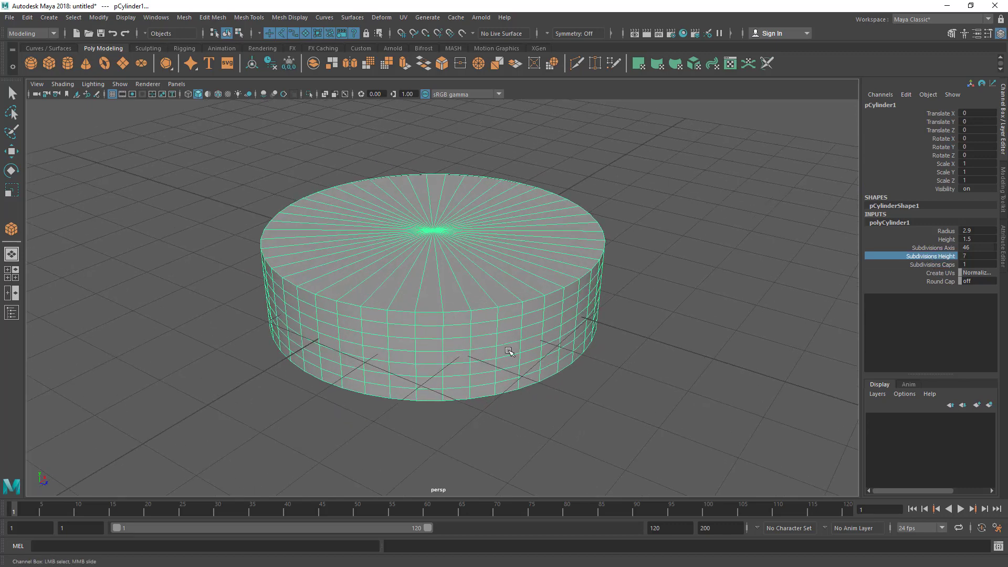
left_click_drag(536, 358, 521, 337, "alt")
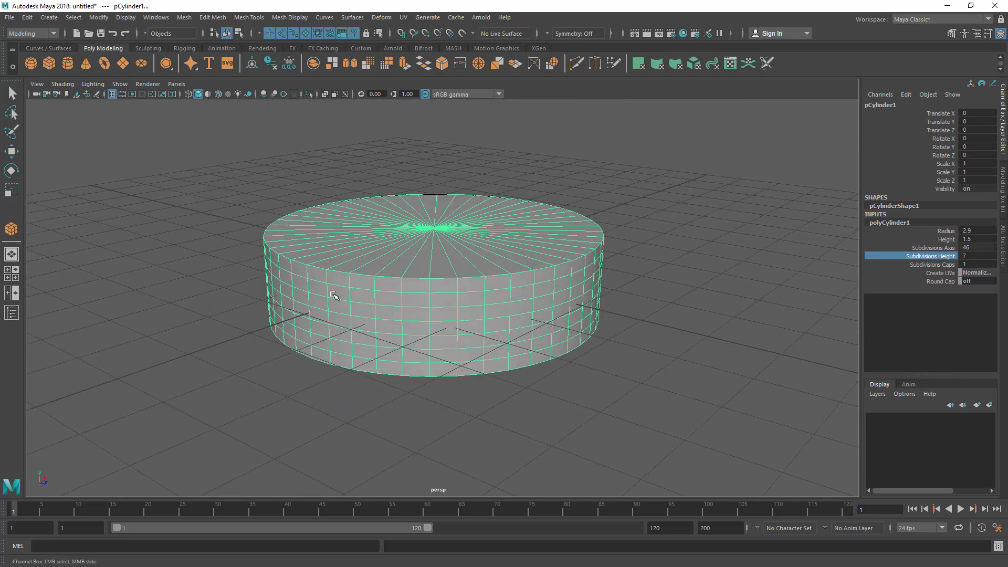
key("ctrl+z")
- Bring up the Curves / Surfaces creation tools and leave the cylinder deselected
left_click(685, 270)
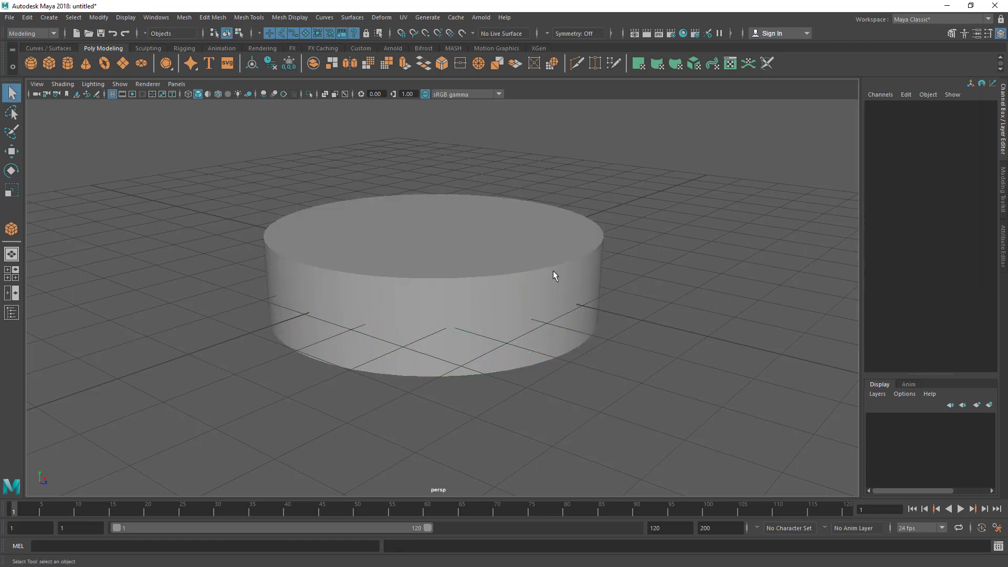
left_click(553, 270)
scroll(369, 254, "down", 3)
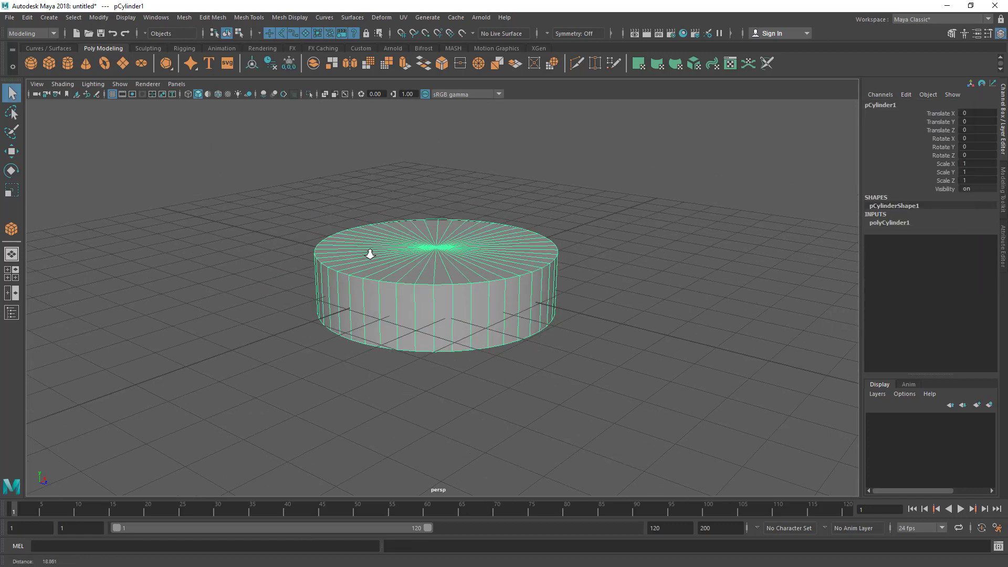
middle_click_drag(282, 272, 290, 310, "alt")
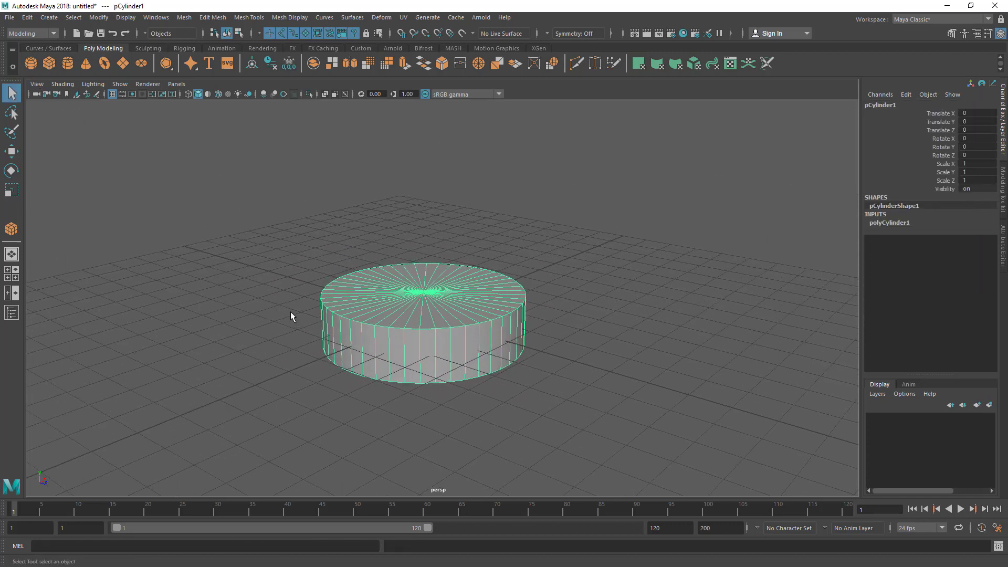
left_click(48, 48)
scroll(302, 204, "down", 1)
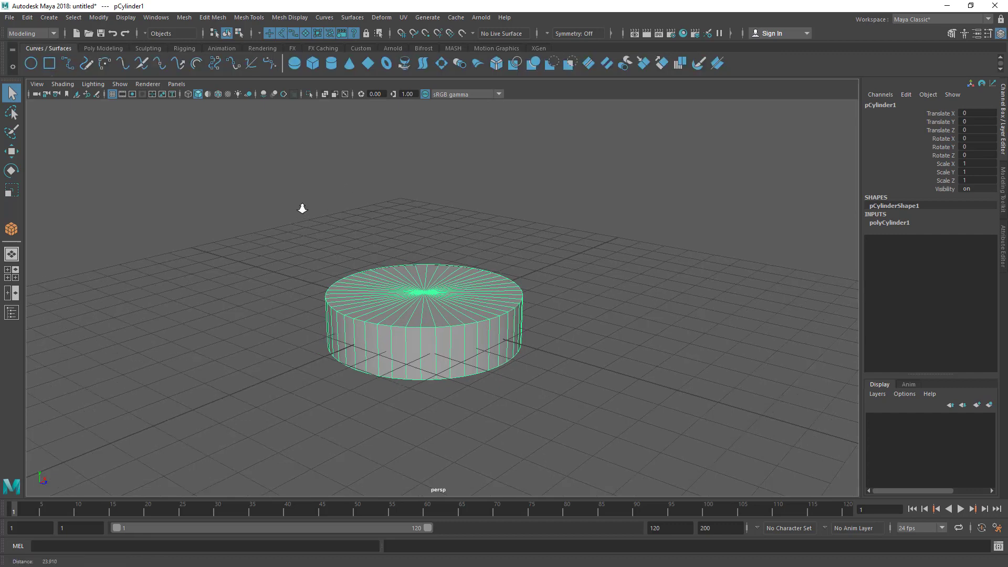
middle_click_drag(301, 204, 295, 198, "alt")
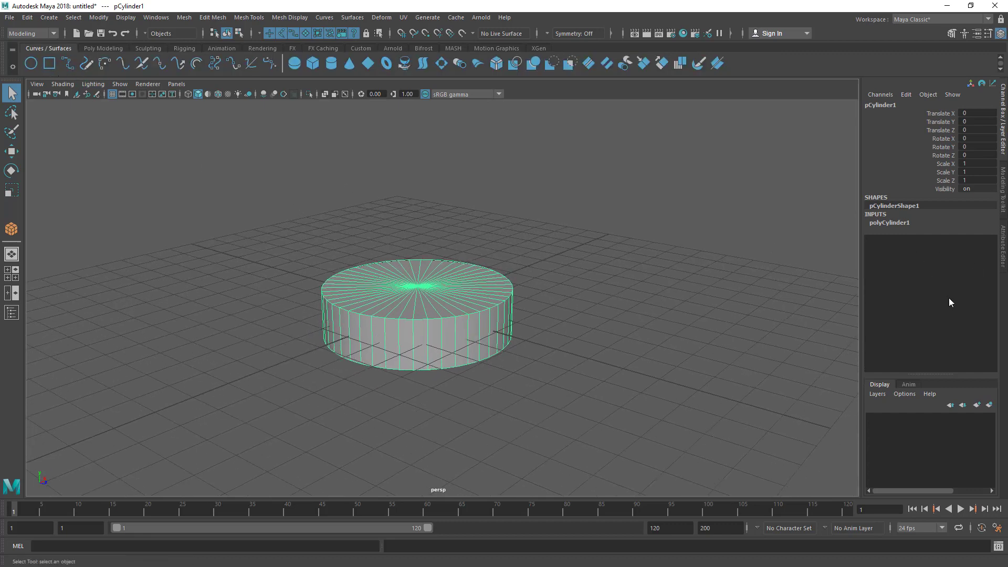
scroll(540, 255, "up", 1)
middle_click_drag(510, 311, 552, 313, "alt")
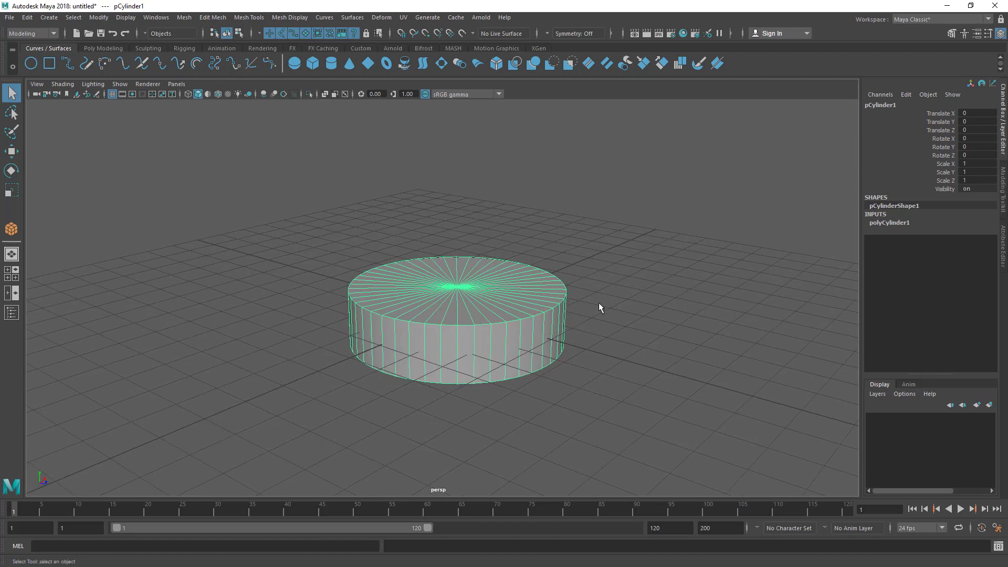
left_click(602, 275)
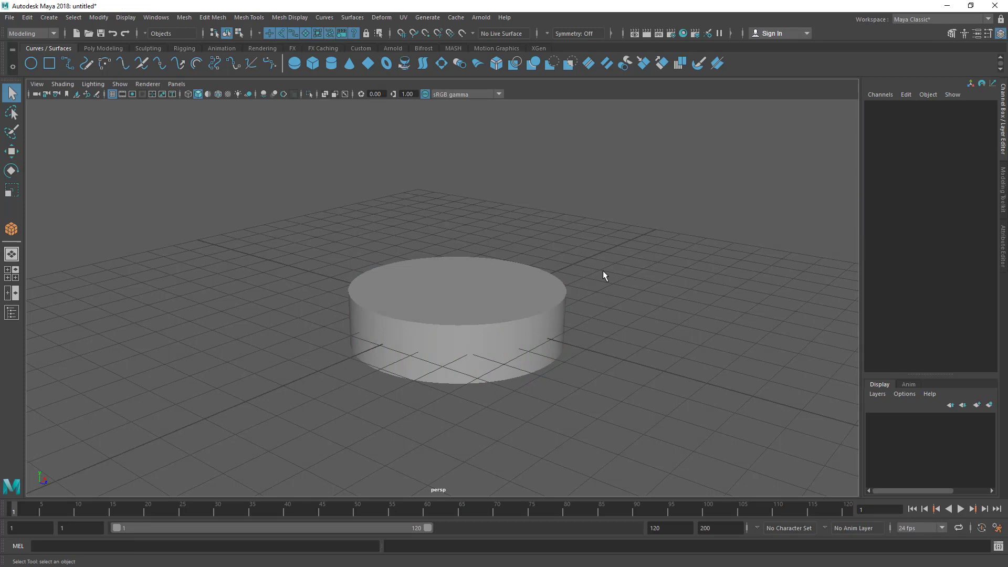